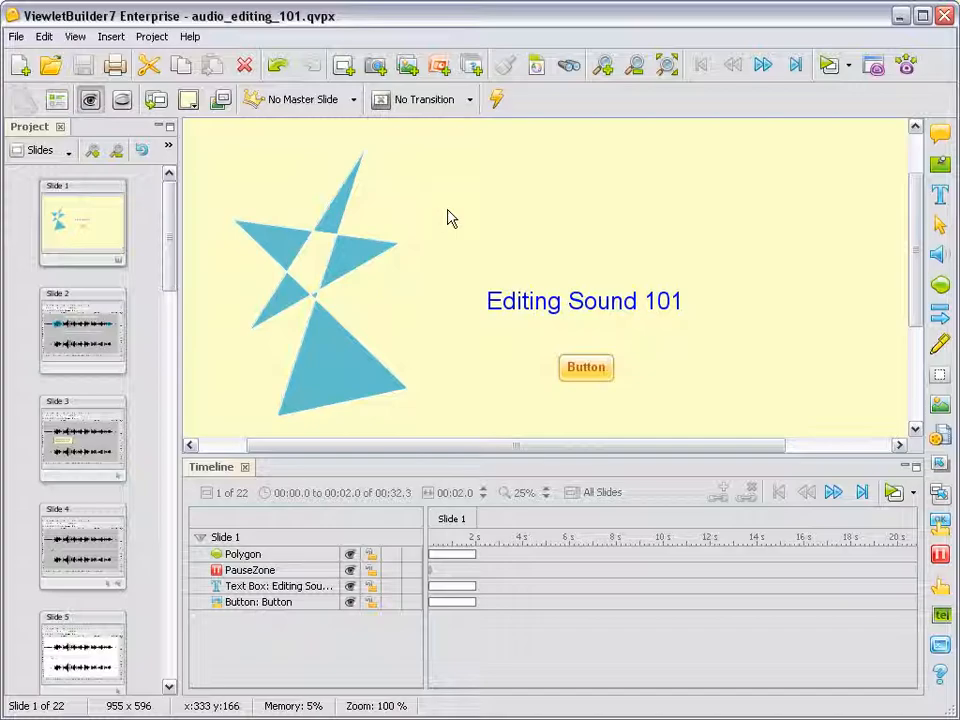
Open sound recording for slide 2 and set SigmaTel Audio as the input device in the recording options.
{"action": "left_click", "coordinate": [126, 356]}
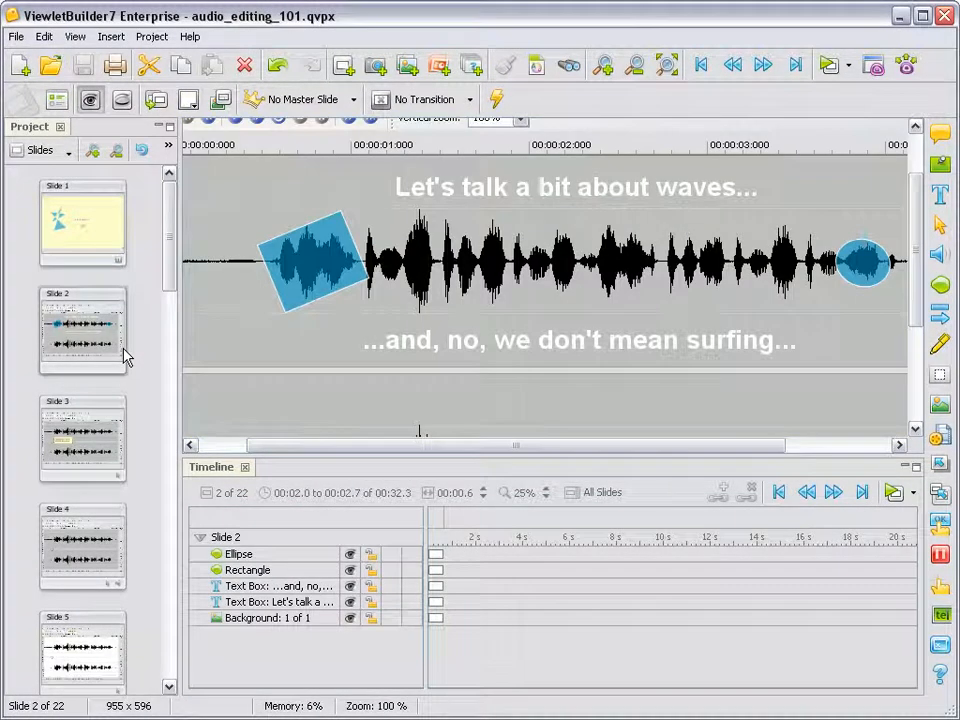
{"action": "left_click", "coordinate": [936, 263]}
{"action": "left_click_drag", "start_coordinate": [521, 129], "coordinate": [639, 141]}
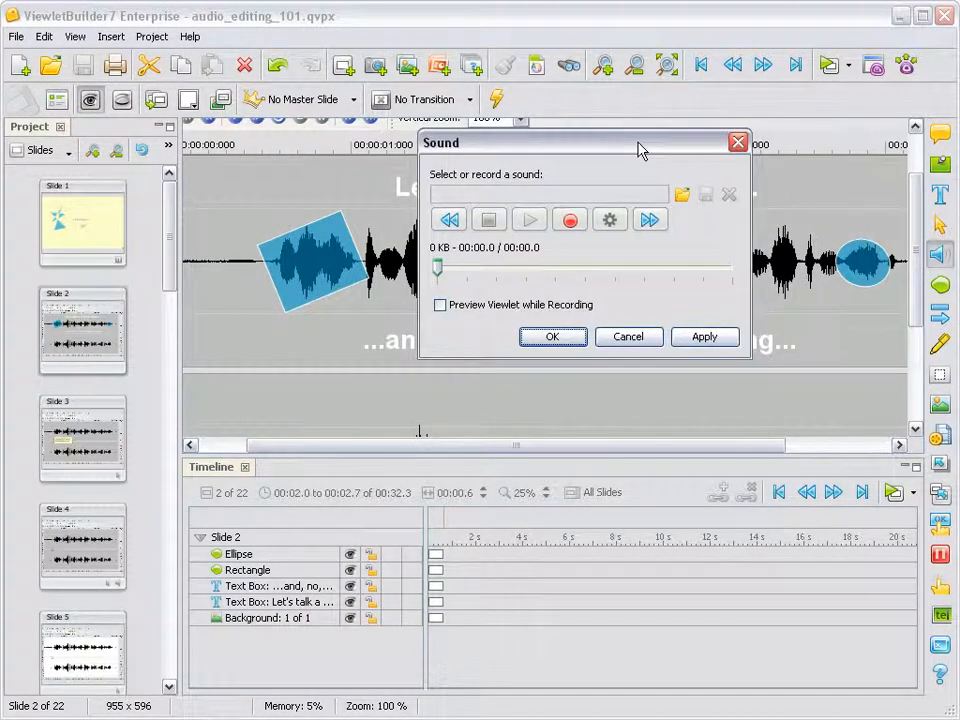
{"action": "left_click", "coordinate": [609, 218]}
{"action": "left_click_drag", "start_coordinate": [550, 117], "coordinate": [279, 110]}
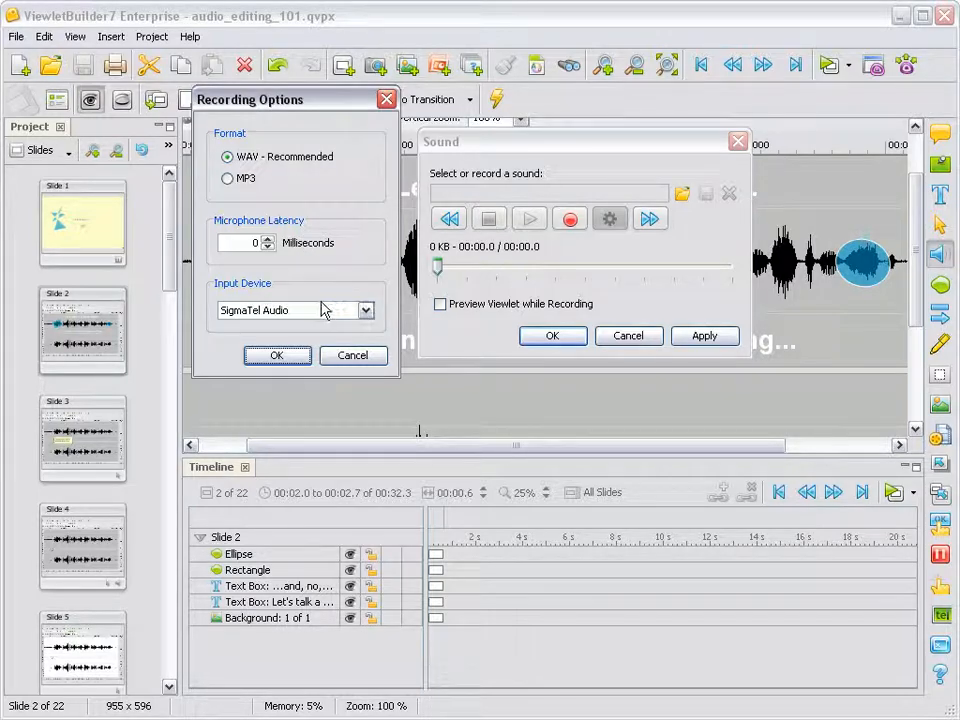
{"action": "left_click", "coordinate": [366, 312]}
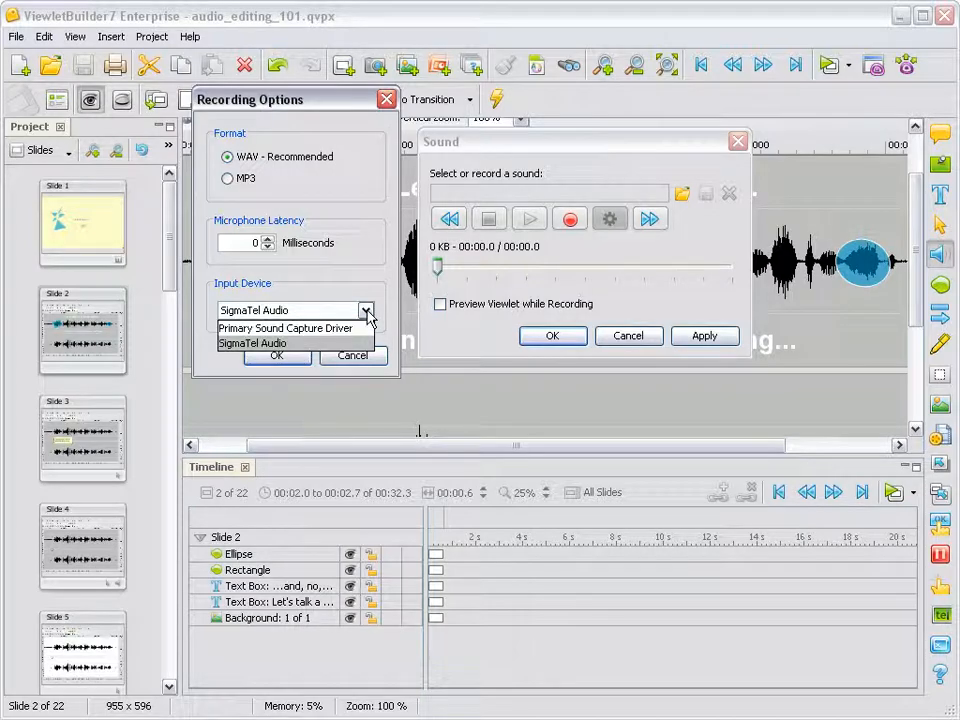
{"action": "left_click", "coordinate": [324, 344]}
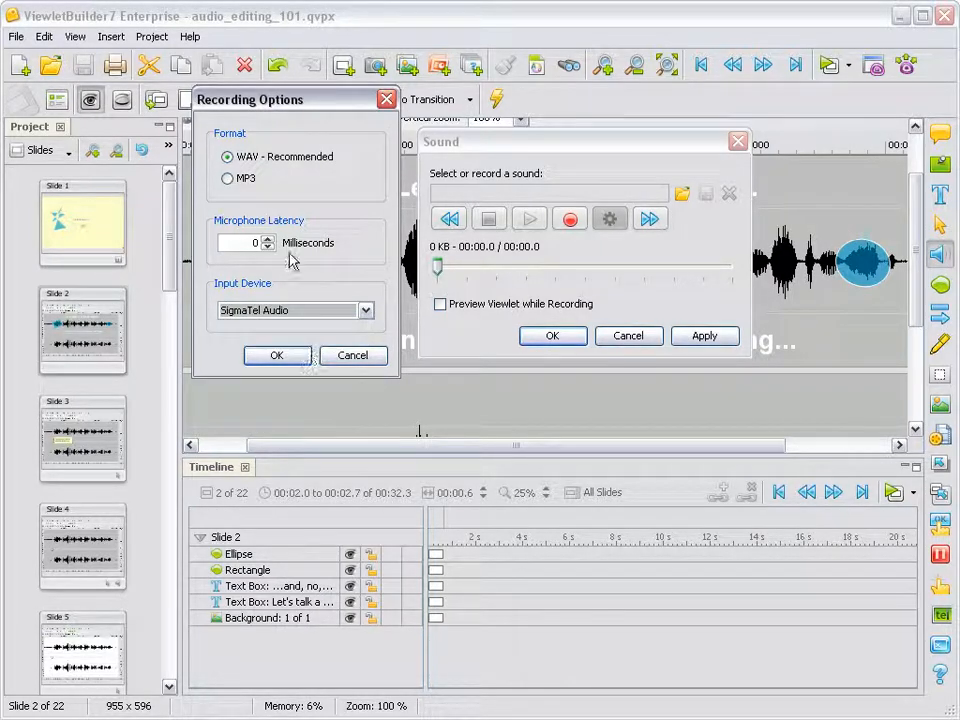
{"action": "left_click", "coordinate": [276, 356]}
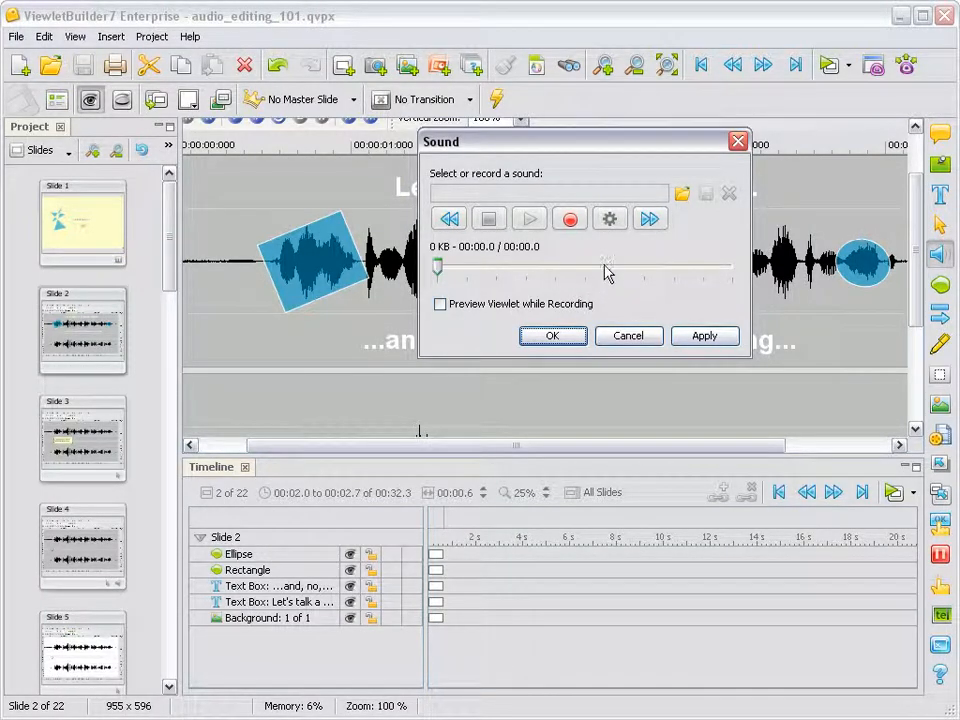
Record a sound clip of about 5.8 seconds, add it to slide 2, and select it in the timeline.
{"action": "left_click", "coordinate": [570, 220]}
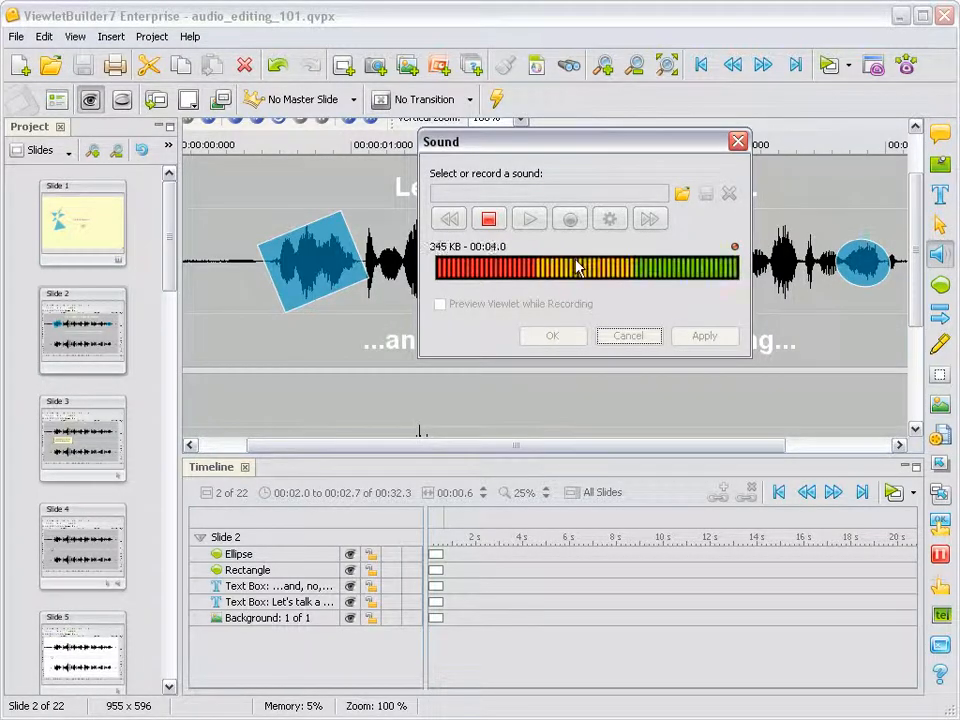
{"action": "left_click", "coordinate": [490, 220]}
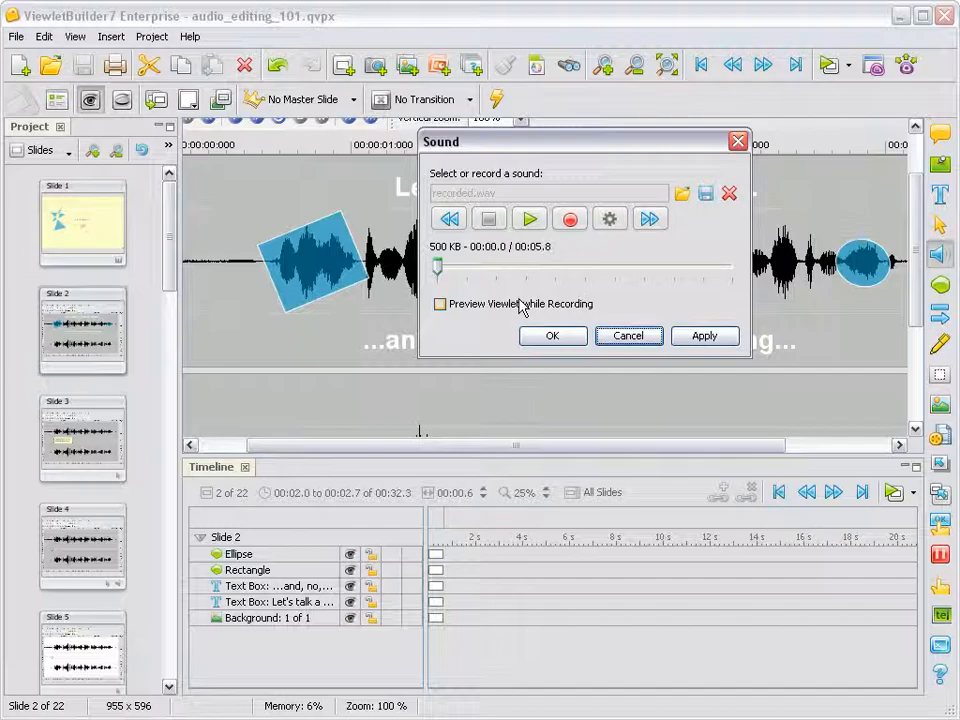
{"action": "left_click", "coordinate": [551, 336]}
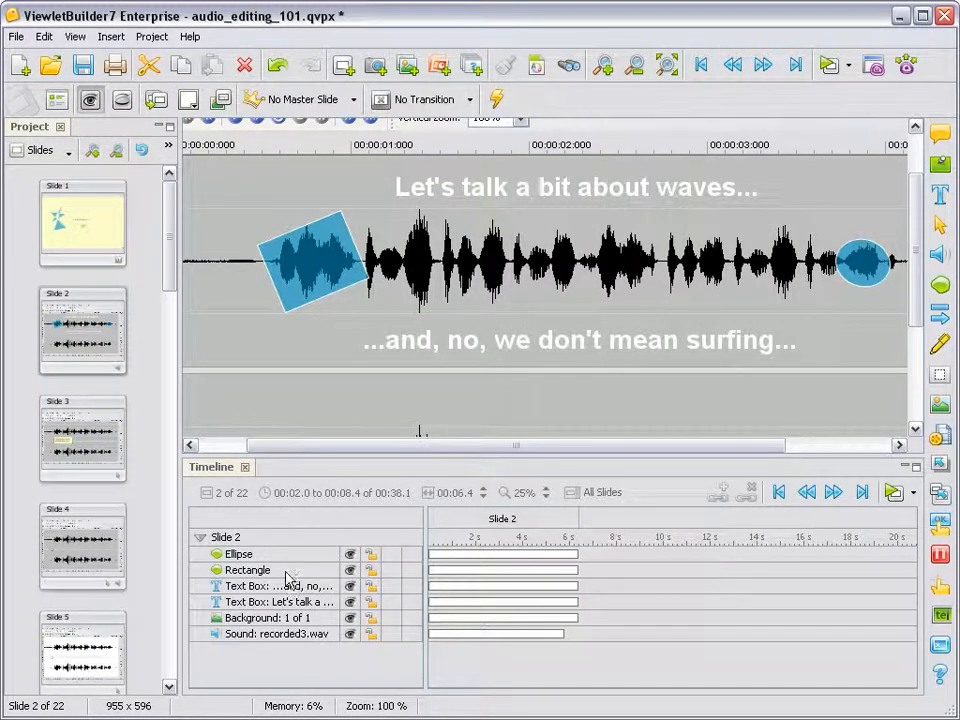
{"action": "left_click", "coordinate": [292, 640]}
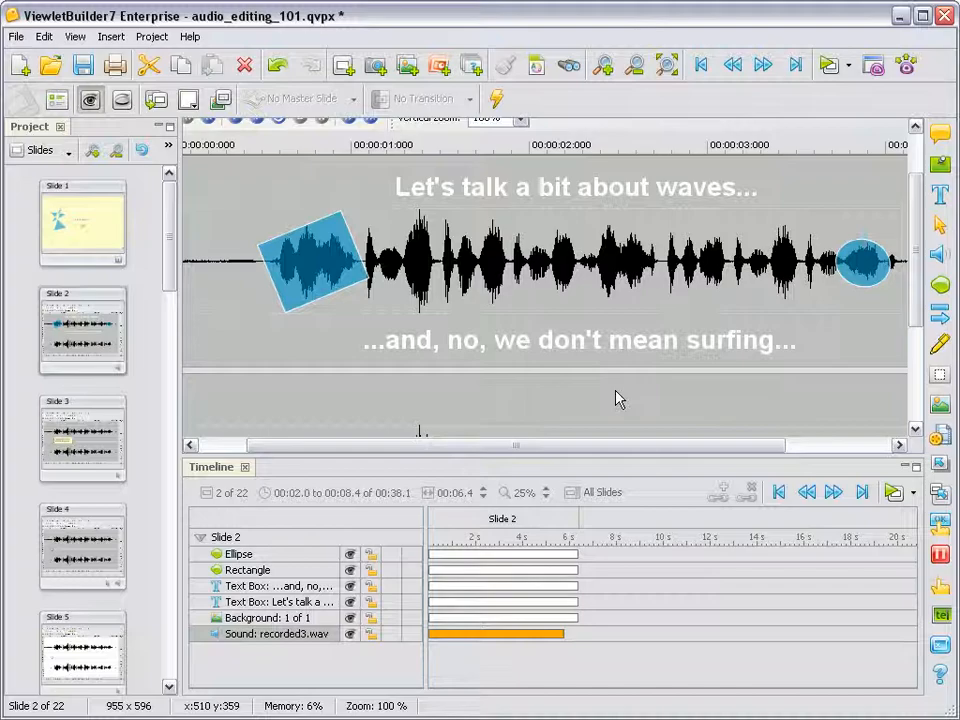
Load R&B.mp3 from the SoundTracks folder as the sound for the "Let's talk a bit about waves..." text box.
{"action": "left_click", "coordinate": [565, 192]}
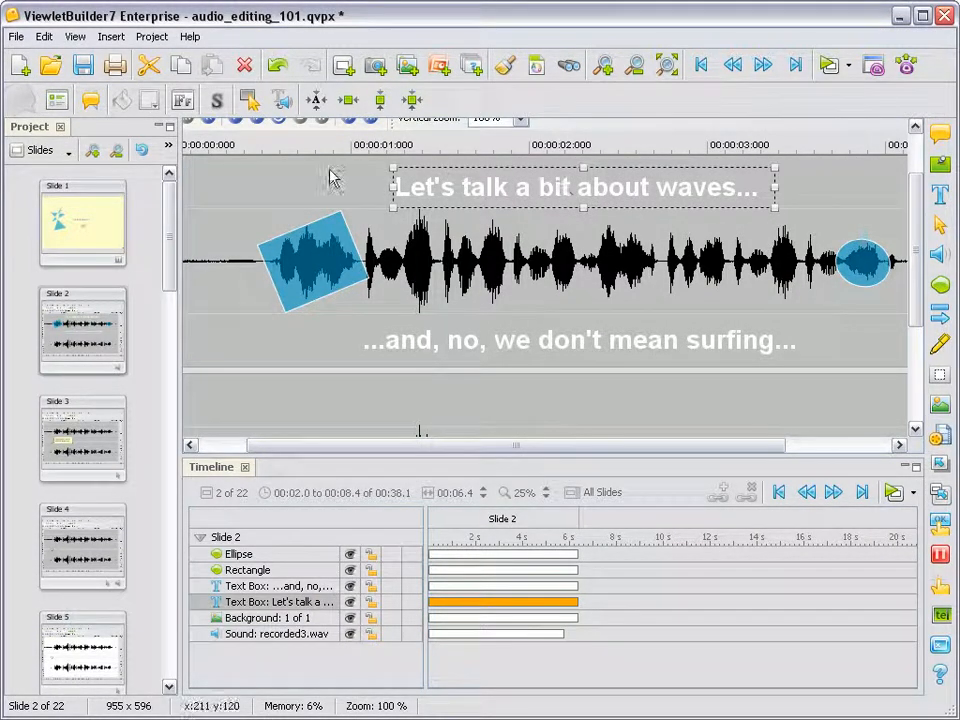
{"action": "left_click", "coordinate": [283, 104]}
{"action": "left_click_drag", "start_coordinate": [608, 218], "coordinate": [196, 99]}
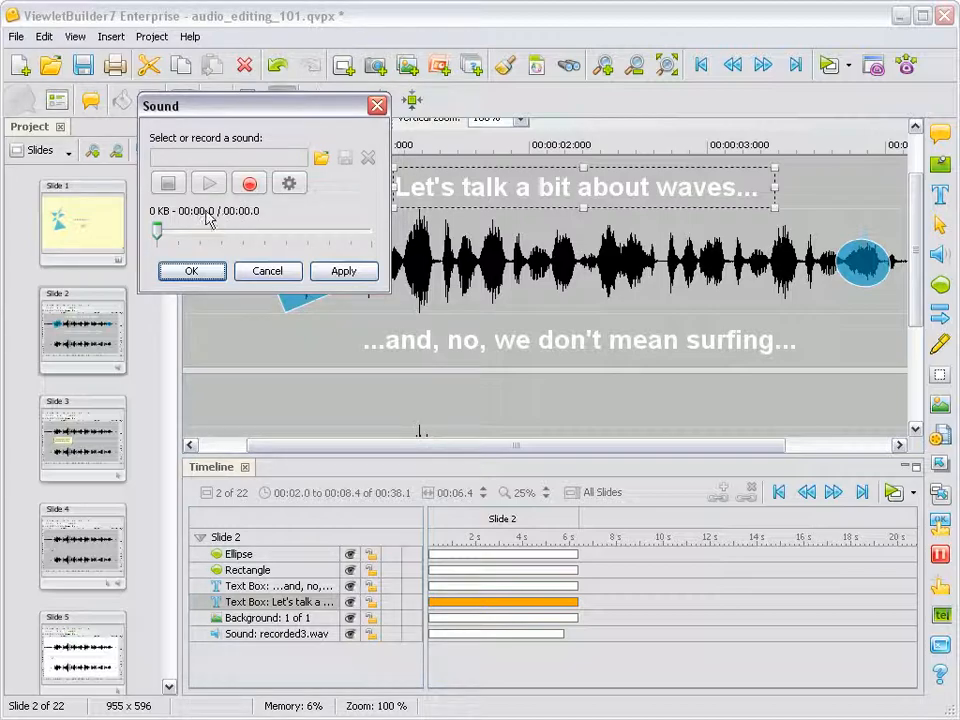
{"action": "left_click", "coordinate": [320, 160]}
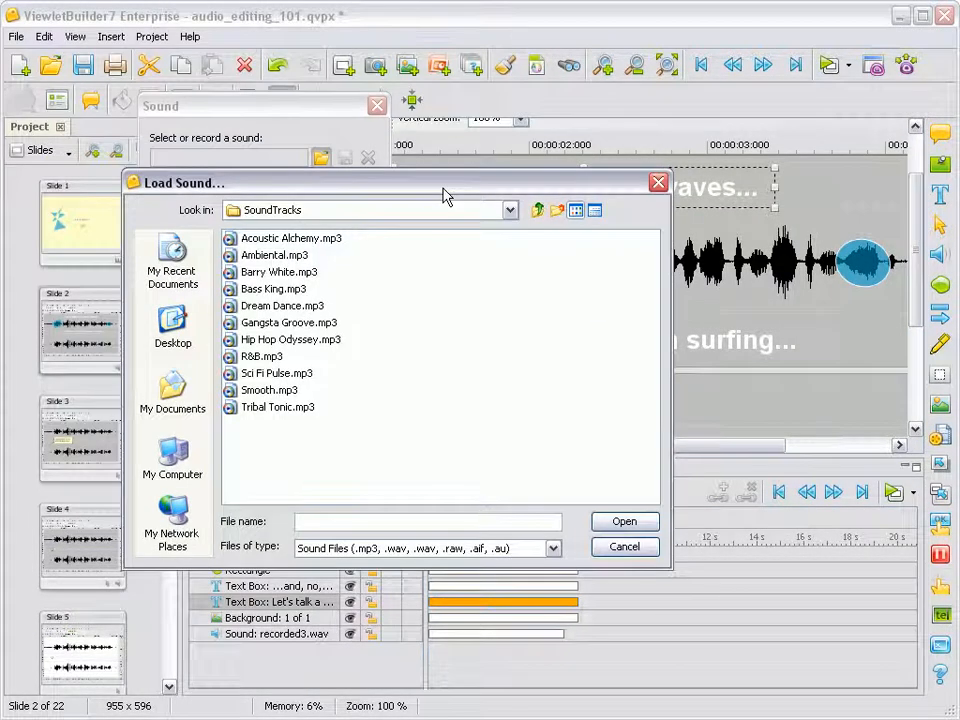
{"action": "left_click_drag", "start_coordinate": [445, 195], "coordinate": [455, 222]}
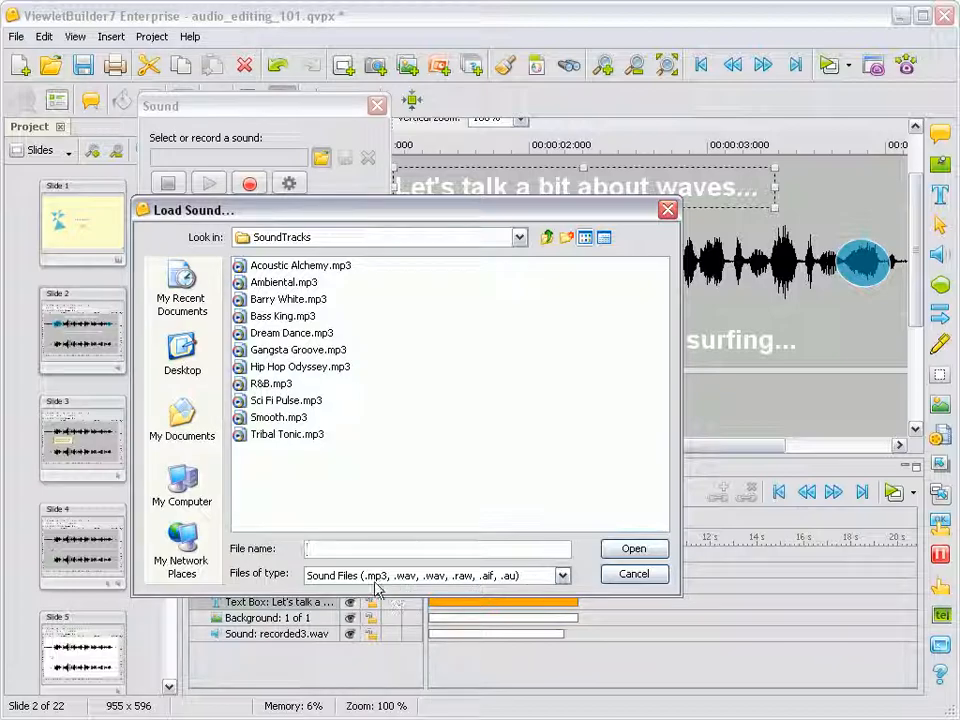
{"action": "left_click", "coordinate": [274, 384]}
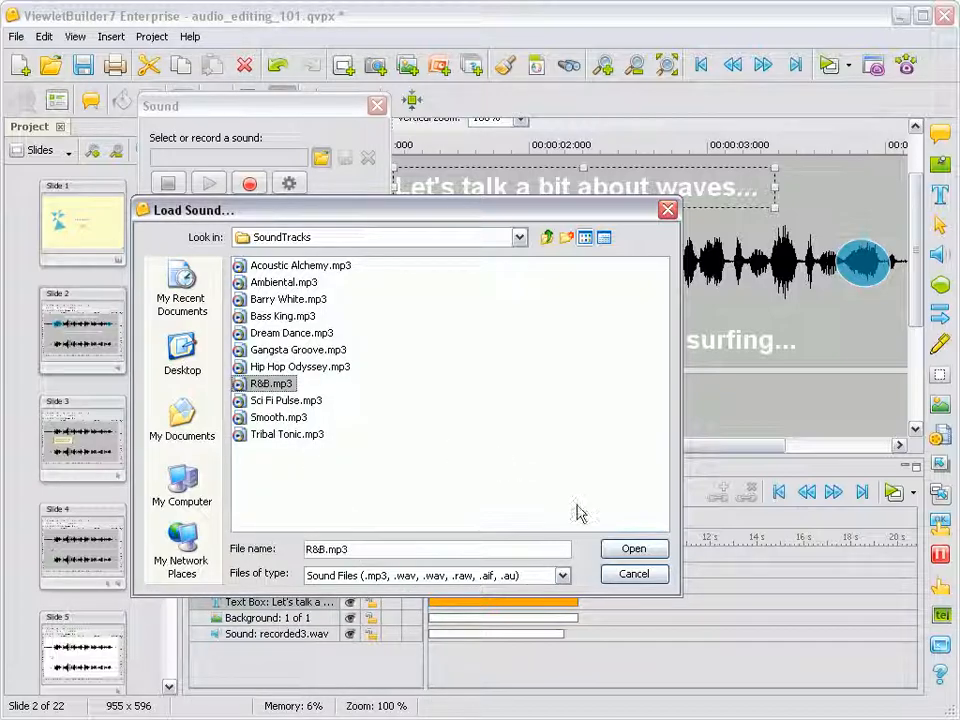
{"action": "left_click", "coordinate": [641, 550]}
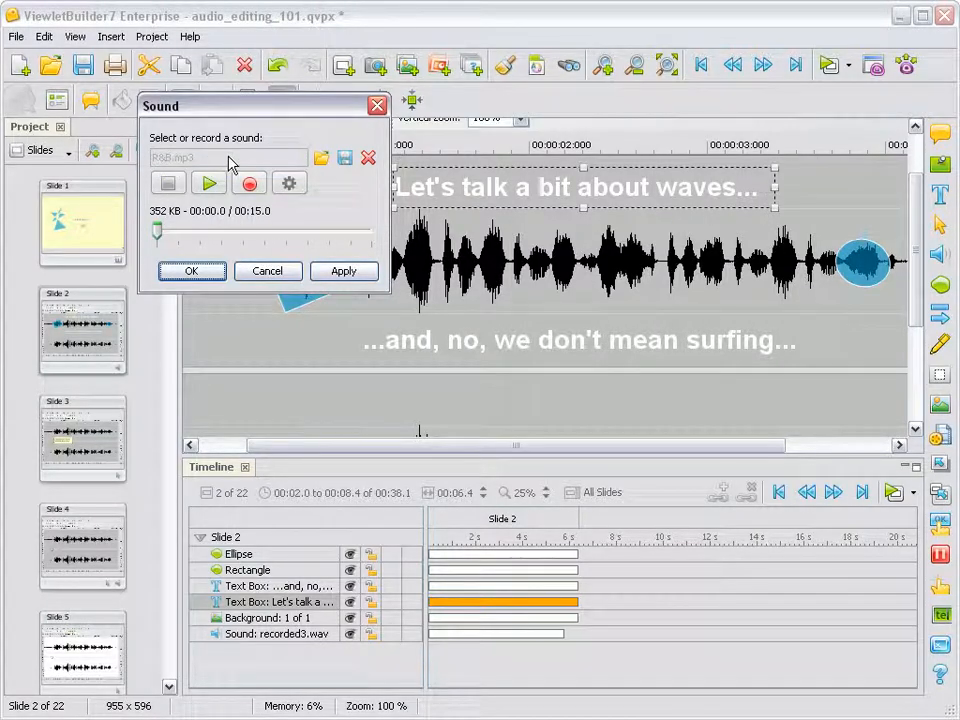
Preview the loaded R&B.mp3 with a pause and resume, stop it, and attach it to the text box.
{"action": "left_click", "coordinate": [214, 185]}
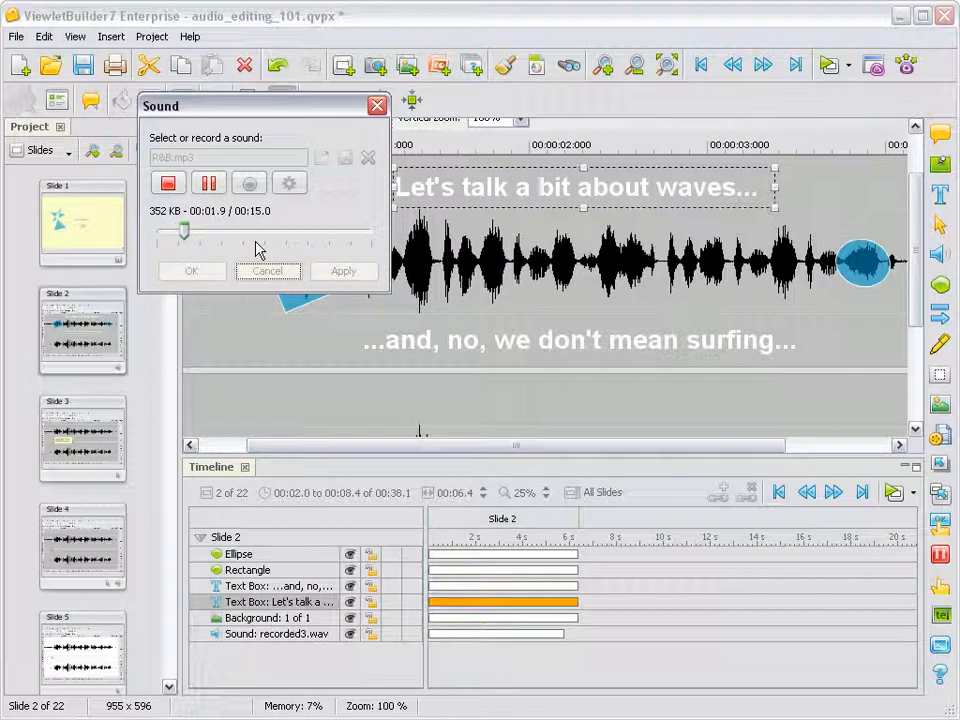
{"action": "left_click", "coordinate": [209, 184]}
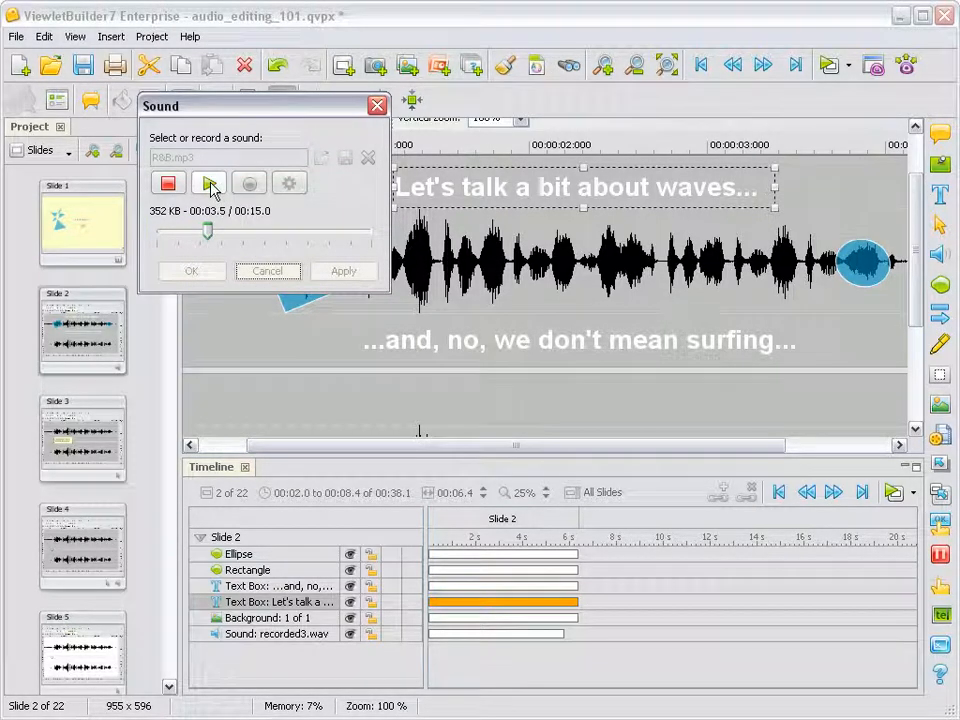
{"action": "left_click", "coordinate": [210, 185]}
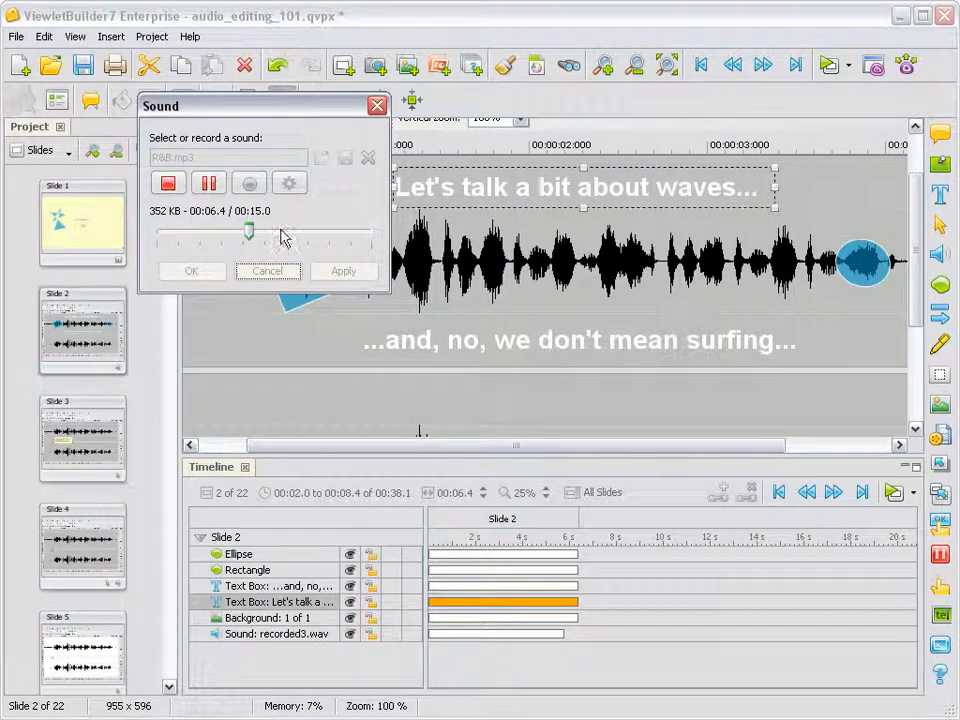
{"action": "left_click", "coordinate": [168, 183]}
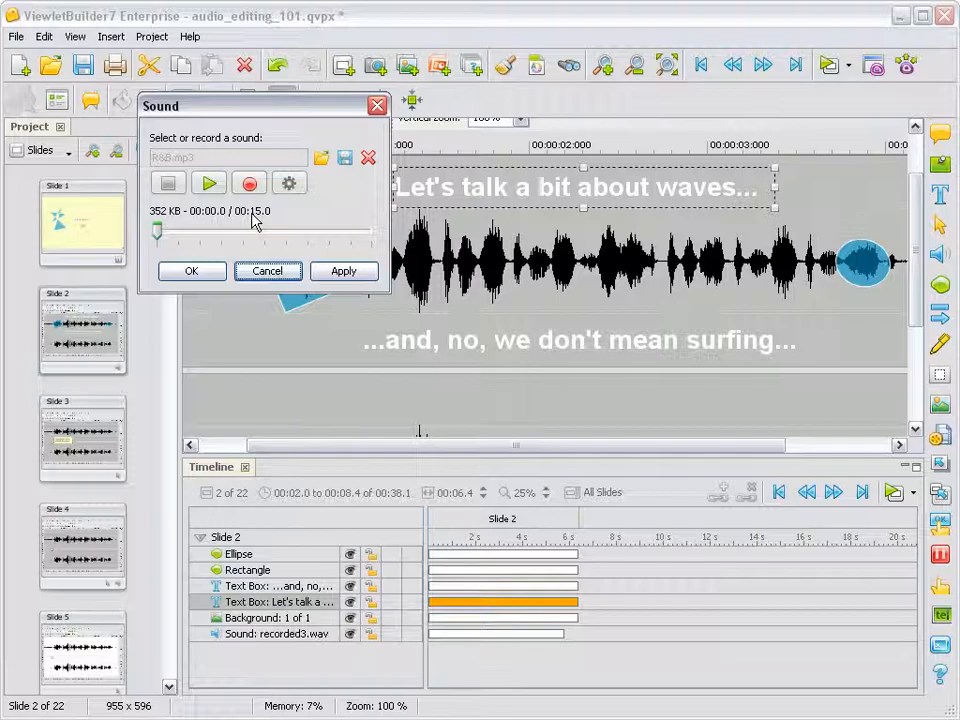
{"action": "left_click", "coordinate": [205, 274]}
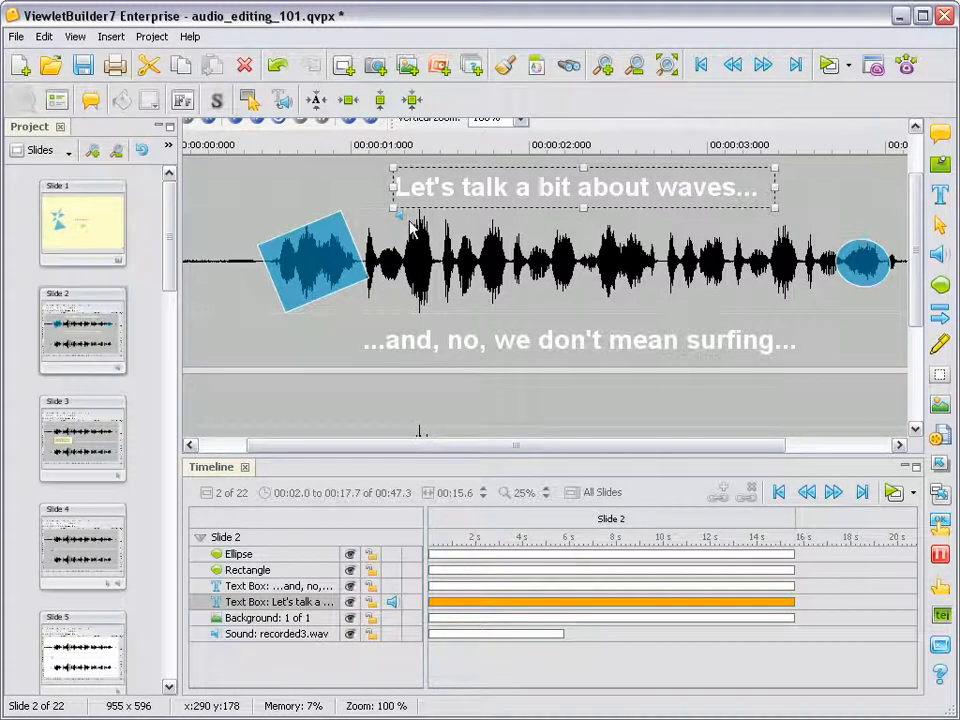
Attach Bass King.mp3 from the SoundTracks folder as the sound for the blue rotated rectangle.
{"action": "left_click", "coordinate": [328, 278]}
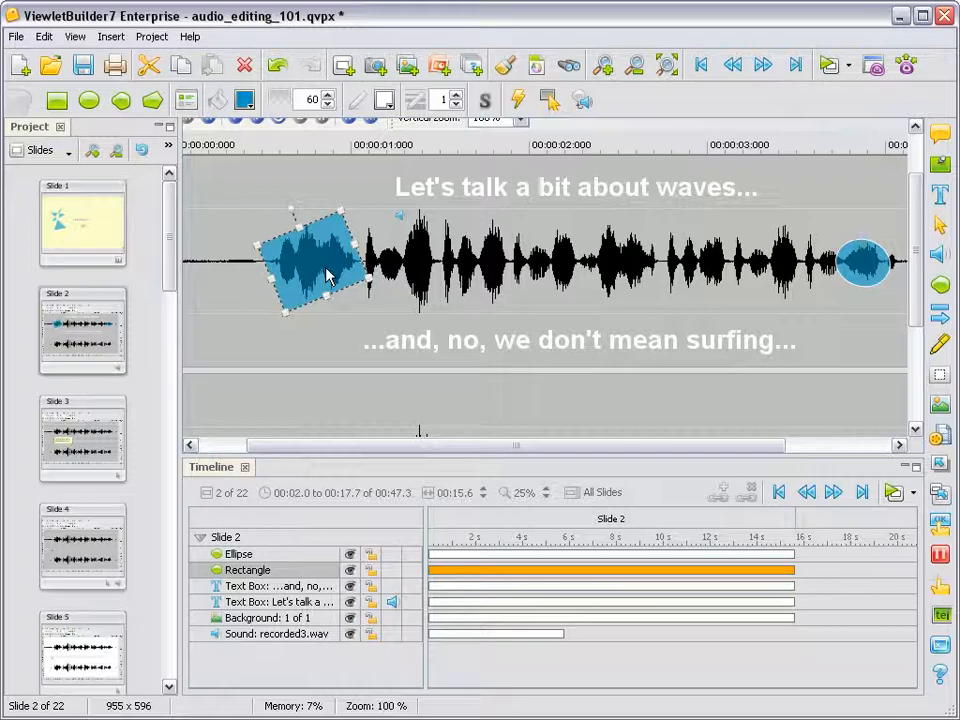
{"action": "left_click", "coordinate": [582, 100]}
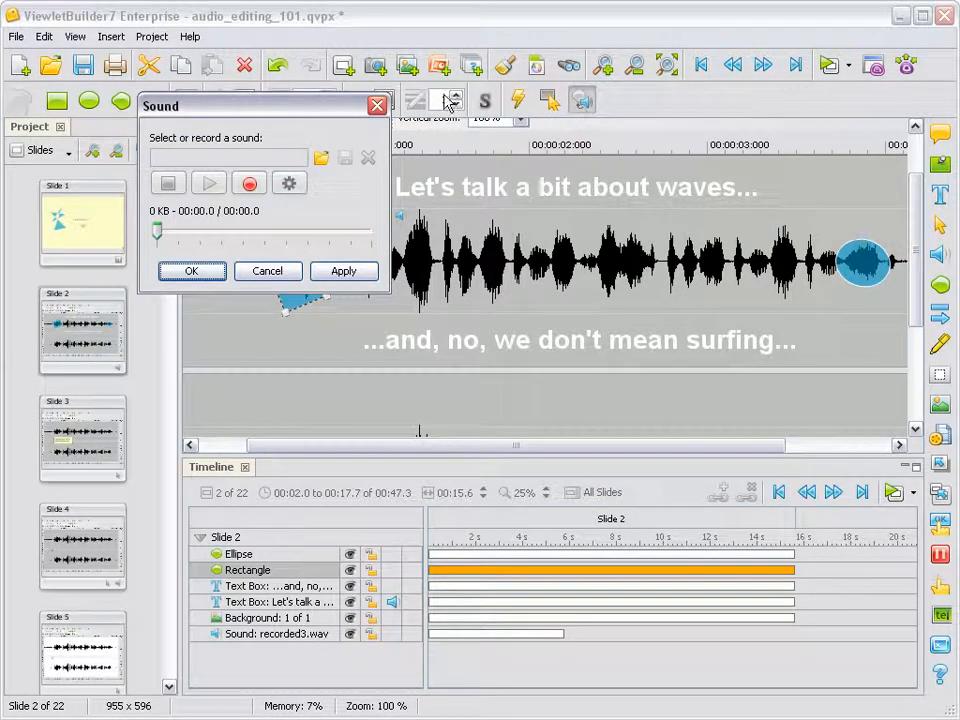
{"action": "left_click_drag", "start_coordinate": [310, 105], "coordinate": [670, 160]}
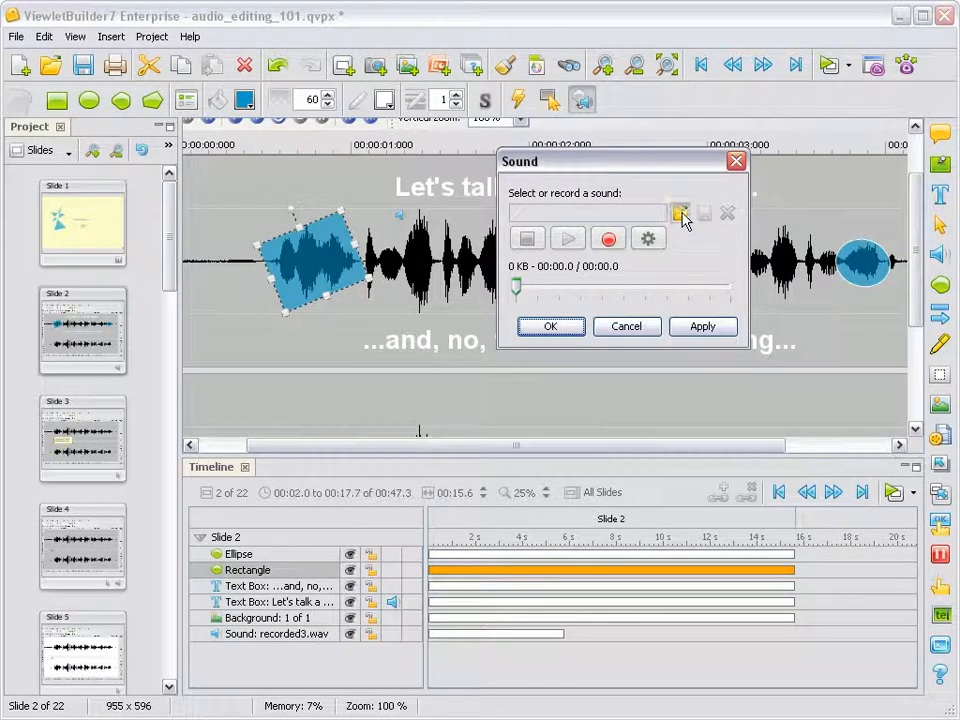
{"action": "left_click", "coordinate": [681, 215]}
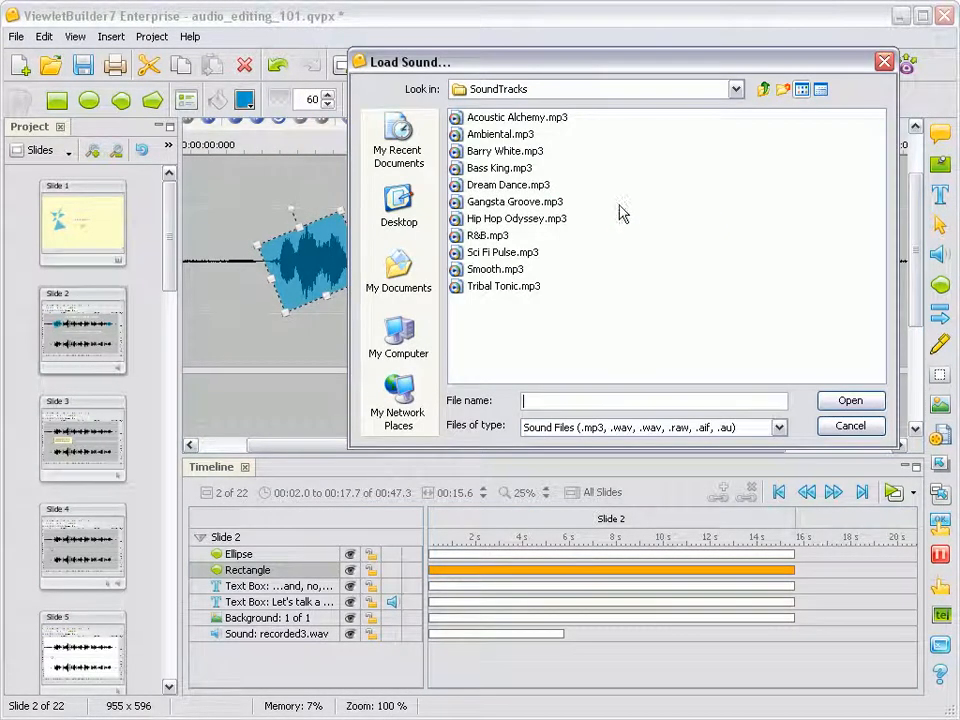
{"action": "left_click", "coordinate": [500, 168]}
{"action": "left_click", "coordinate": [840, 400]}
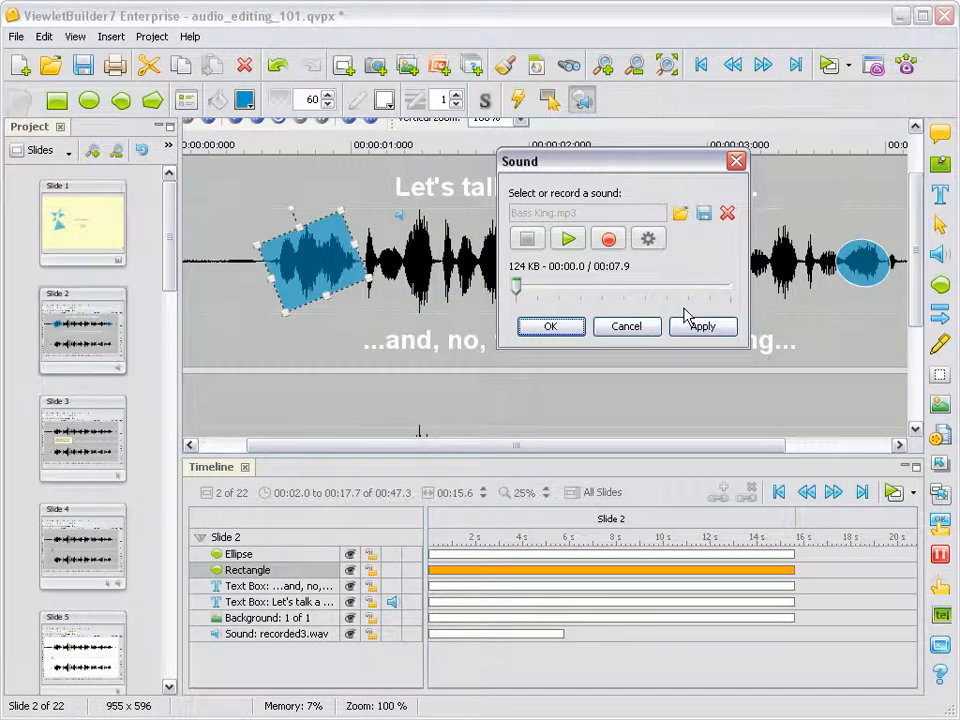
{"action": "left_click", "coordinate": [565, 330]}
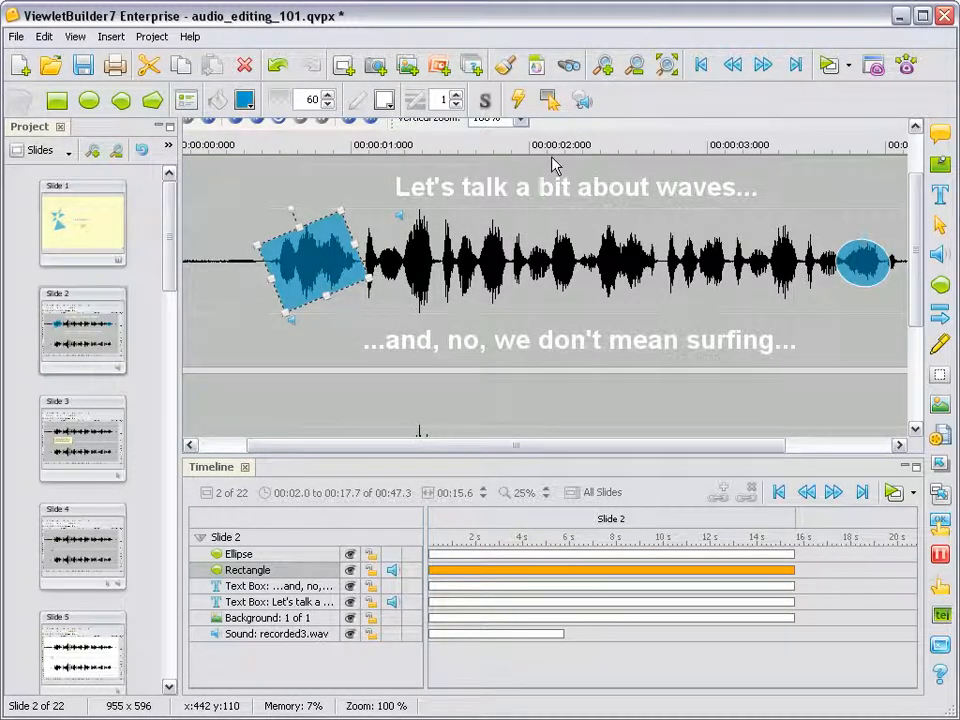
Remove the Bass King.mp3 sound from the blue rotated rectangle.
{"action": "left_click", "coordinate": [581, 100]}
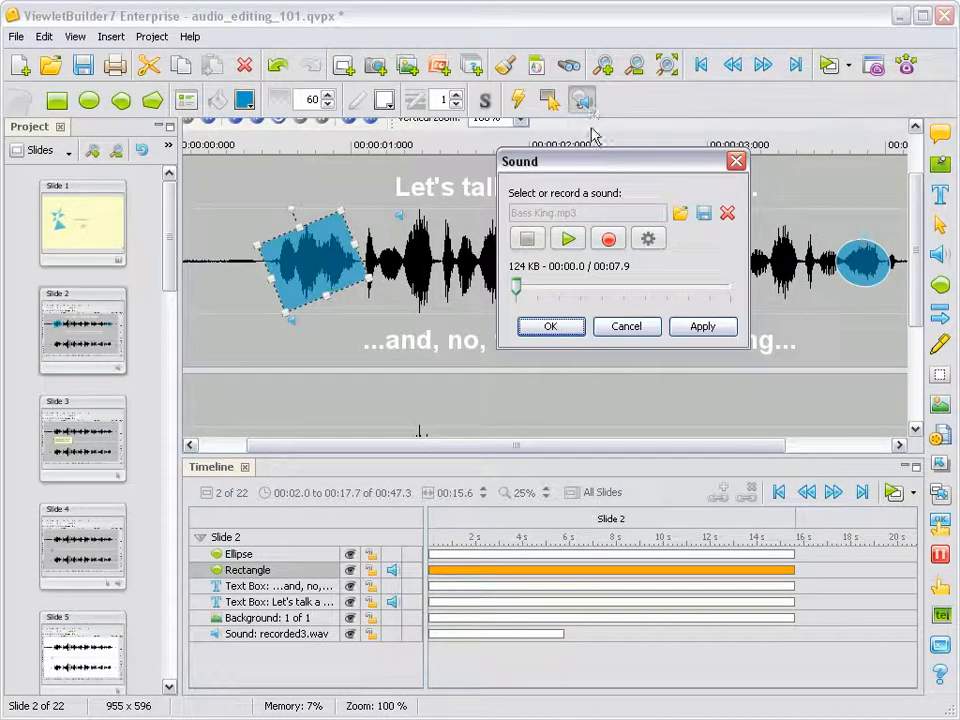
{"action": "left_click_drag", "start_coordinate": [574, 158], "coordinate": [518, 125]}
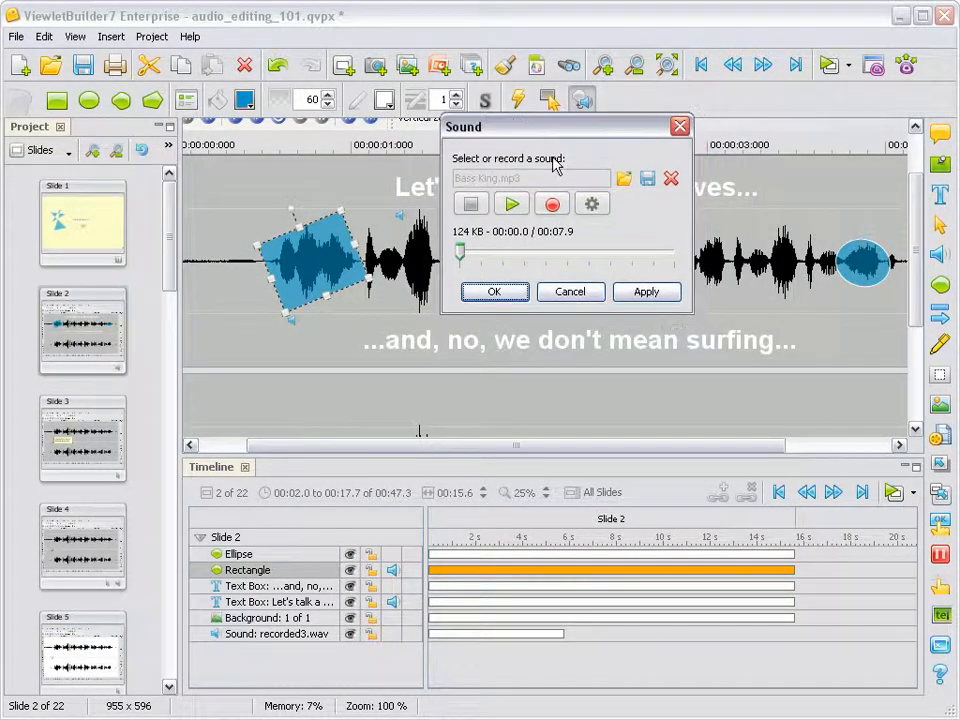
{"action": "left_click", "coordinate": [672, 180]}
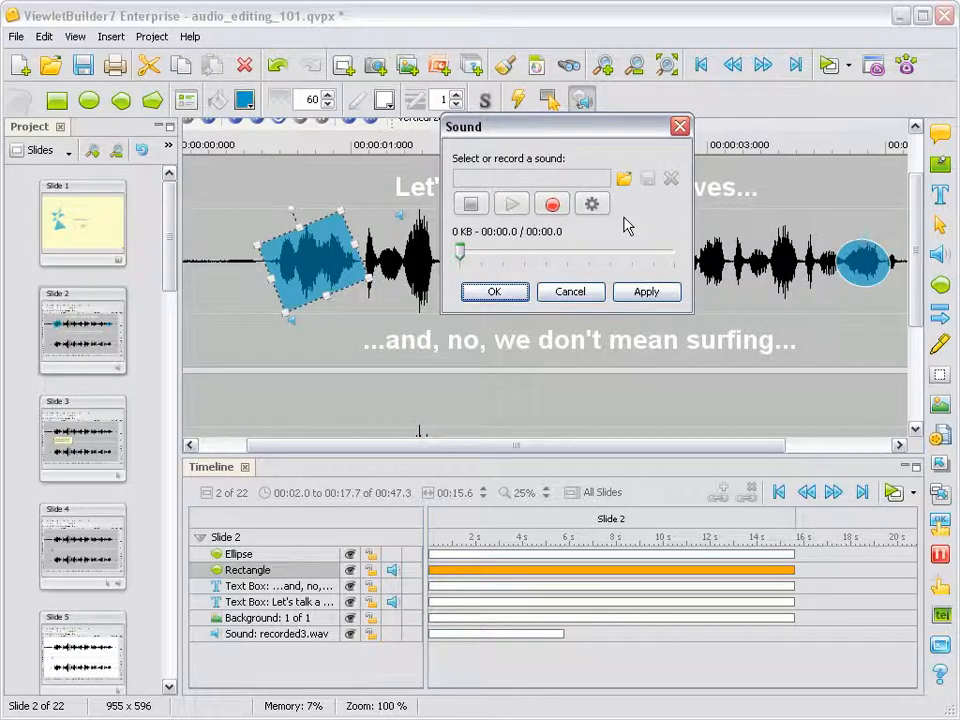
{"action": "left_click", "coordinate": [510, 292]}
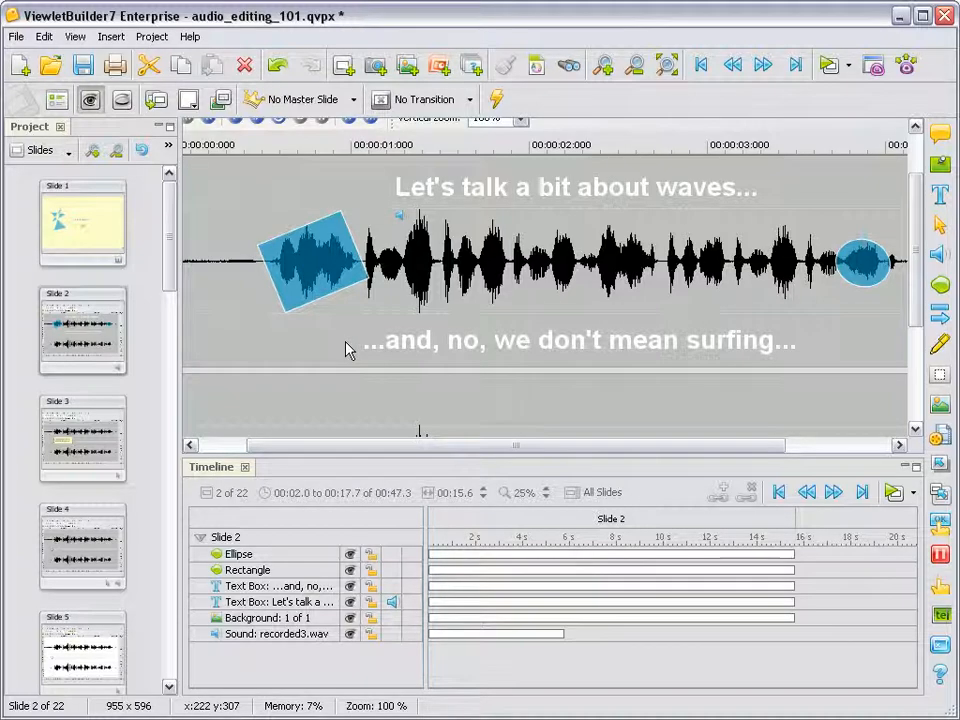
Add an on-rollover event action of type Play Sound to the blue ellipse on slide 2.
{"action": "left_click_drag", "start_coordinate": [390, 446], "coordinate": [482, 454]}
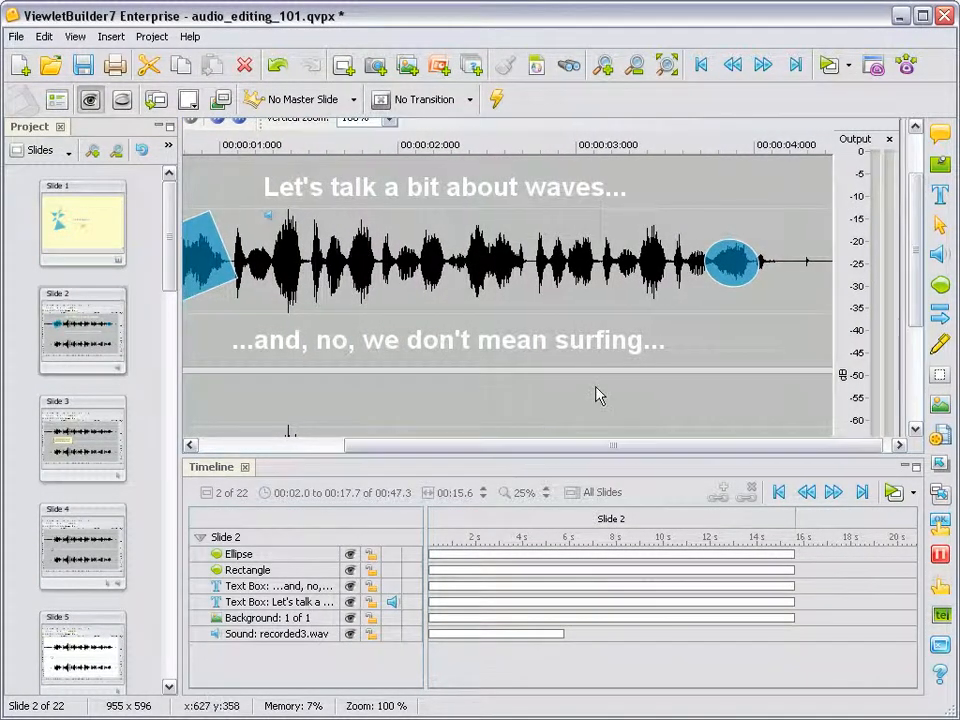
{"action": "left_click", "coordinate": [724, 280]}
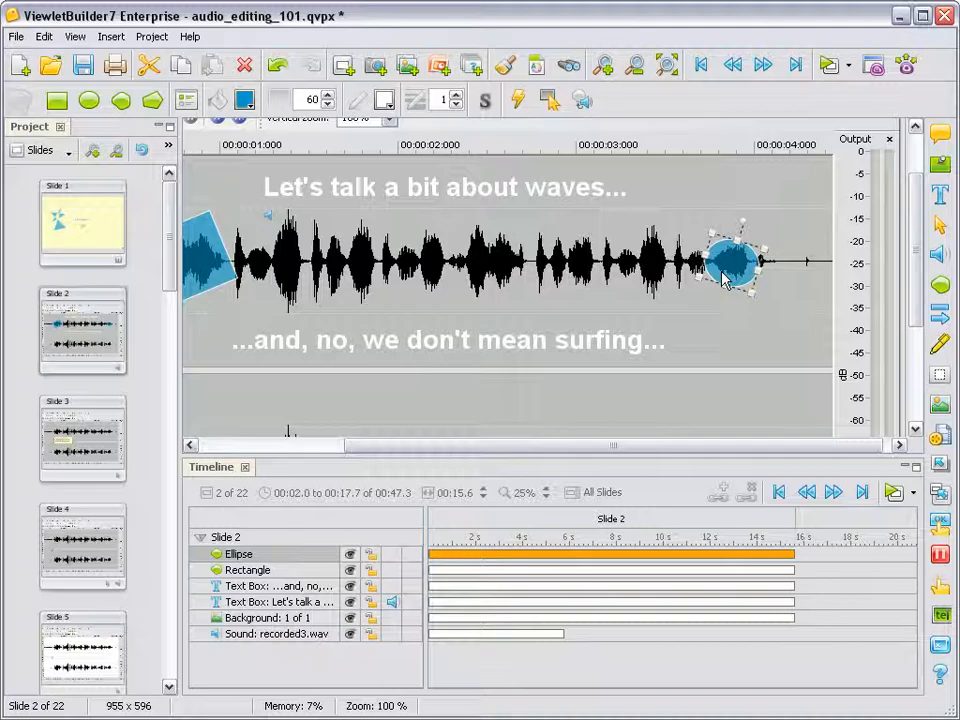
{"action": "left_click", "coordinate": [519, 104]}
{"action": "left_click_drag", "start_coordinate": [520, 122], "coordinate": [543, 190]}
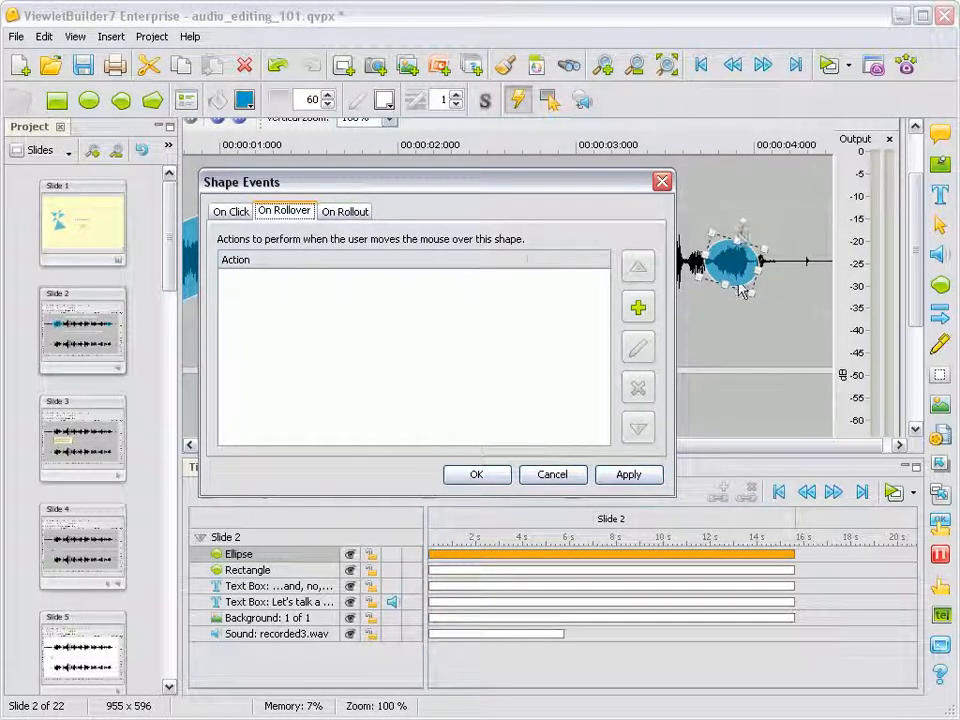
{"action": "left_click", "coordinate": [638, 310]}
{"action": "left_click", "coordinate": [605, 187]}
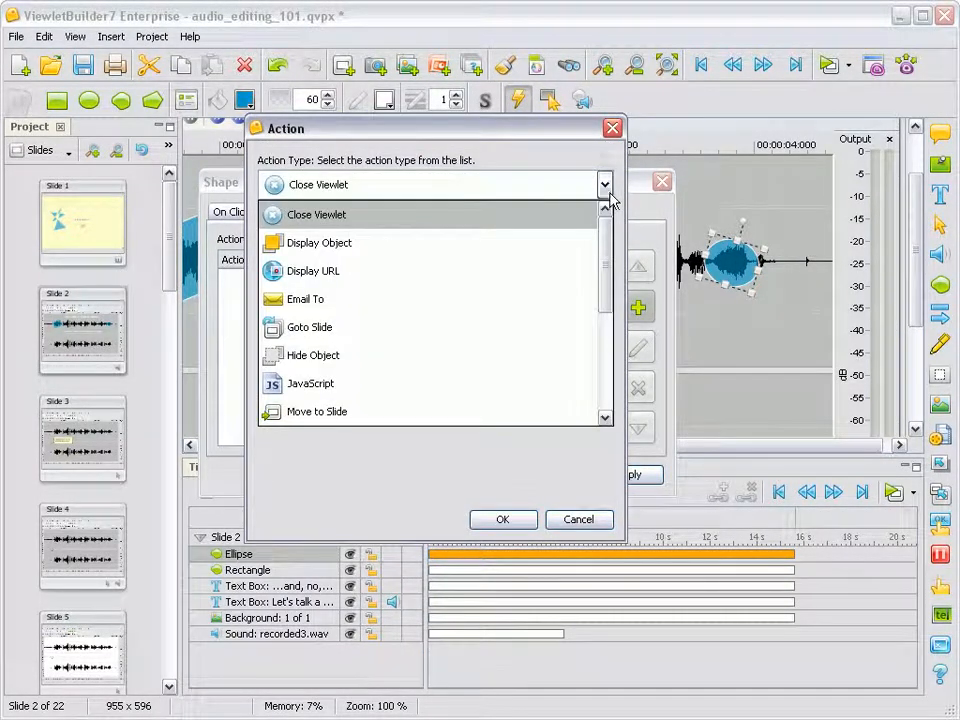
{"action": "left_click_drag", "start_coordinate": [606, 242], "coordinate": [606, 317]}
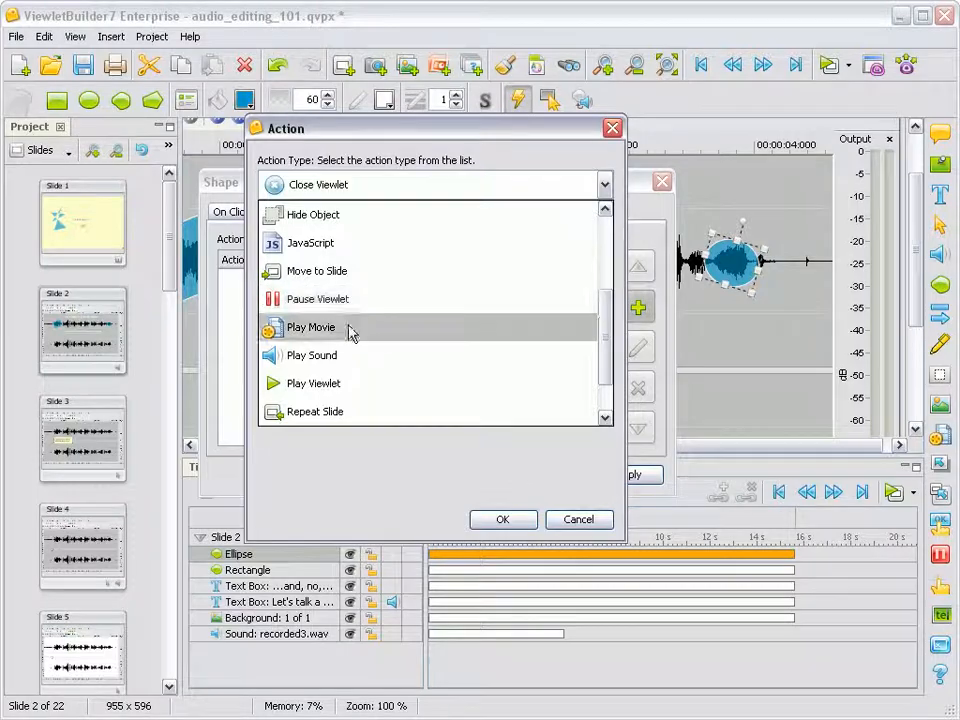
{"action": "left_click", "coordinate": [334, 357]}
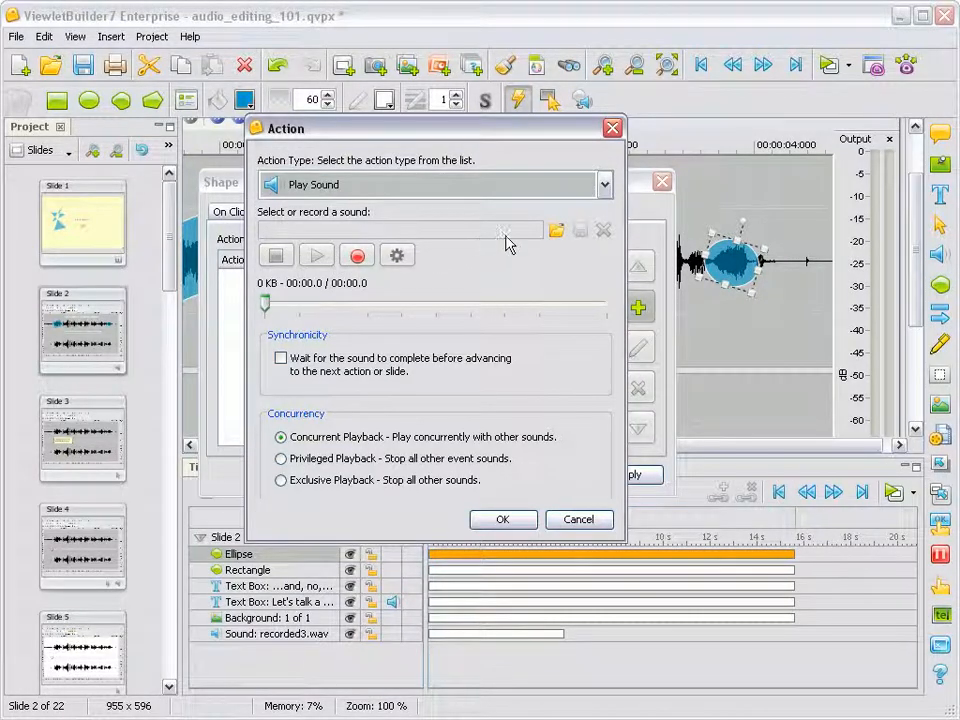
Load Ambiental.mp3 from the SoundTracks folder into the Play Sound action, preview it, and apply the event to the ellipse.
{"action": "left_click", "coordinate": [557, 231]}
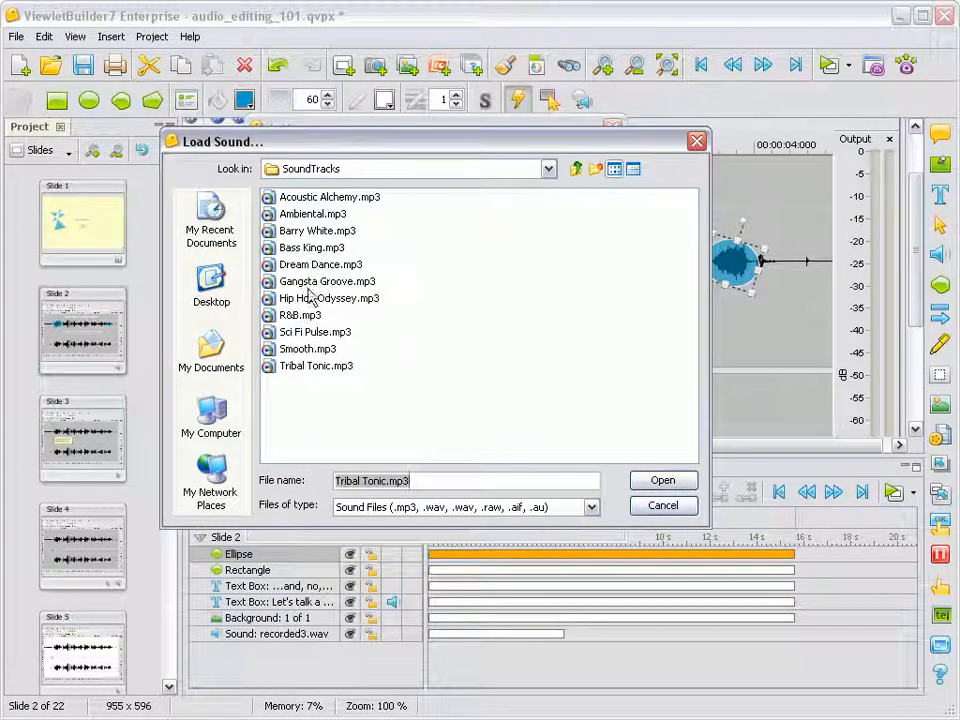
{"action": "left_click", "coordinate": [291, 215]}
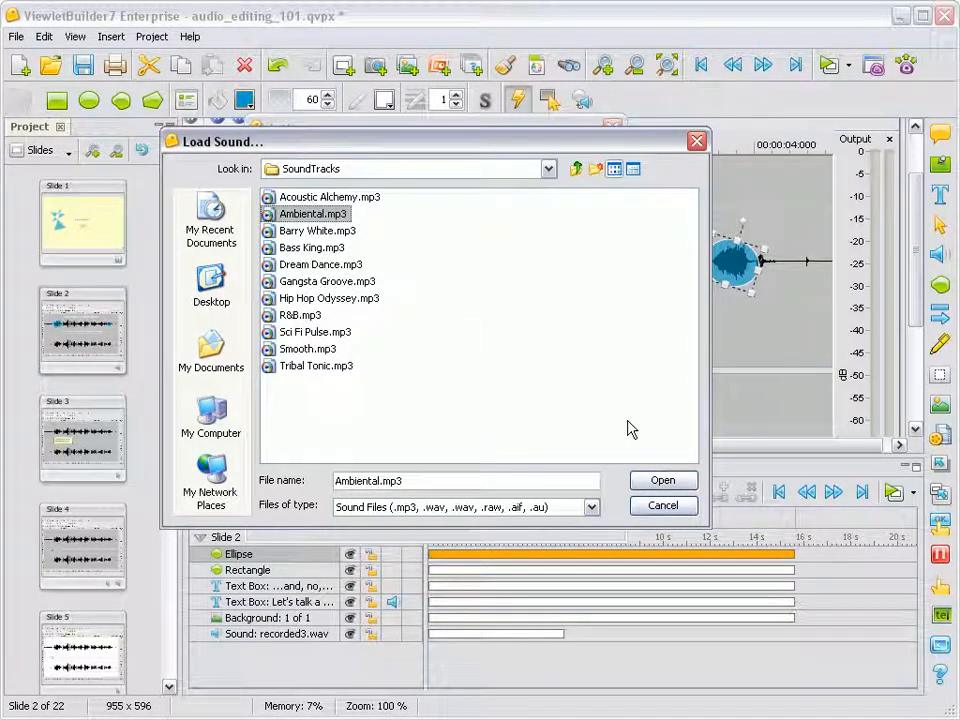
{"action": "left_click", "coordinate": [663, 481]}
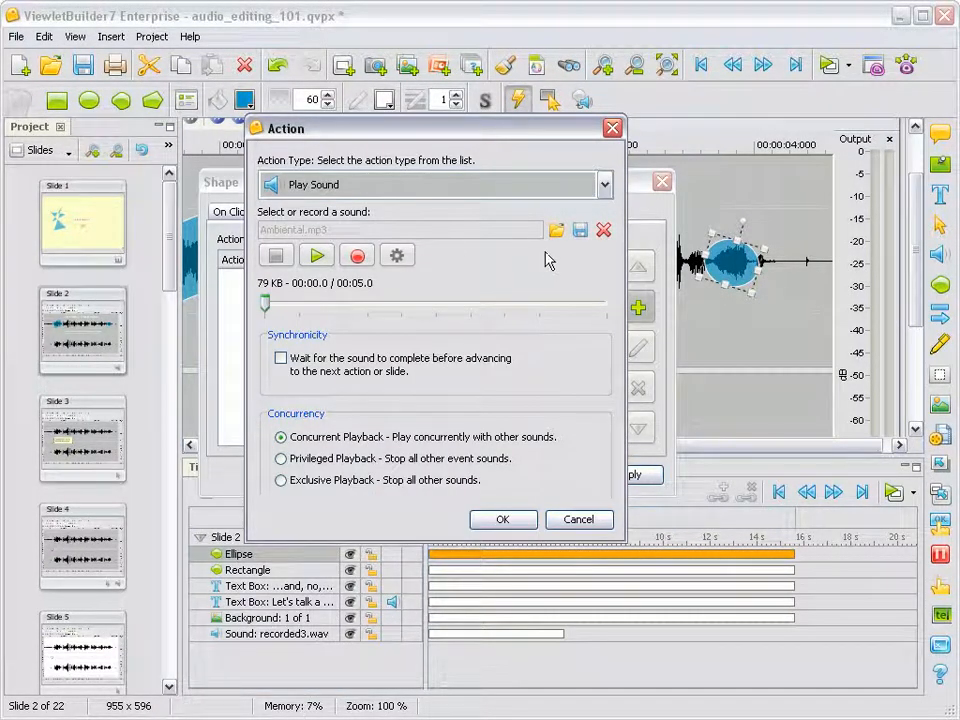
{"action": "left_click", "coordinate": [316, 257]}
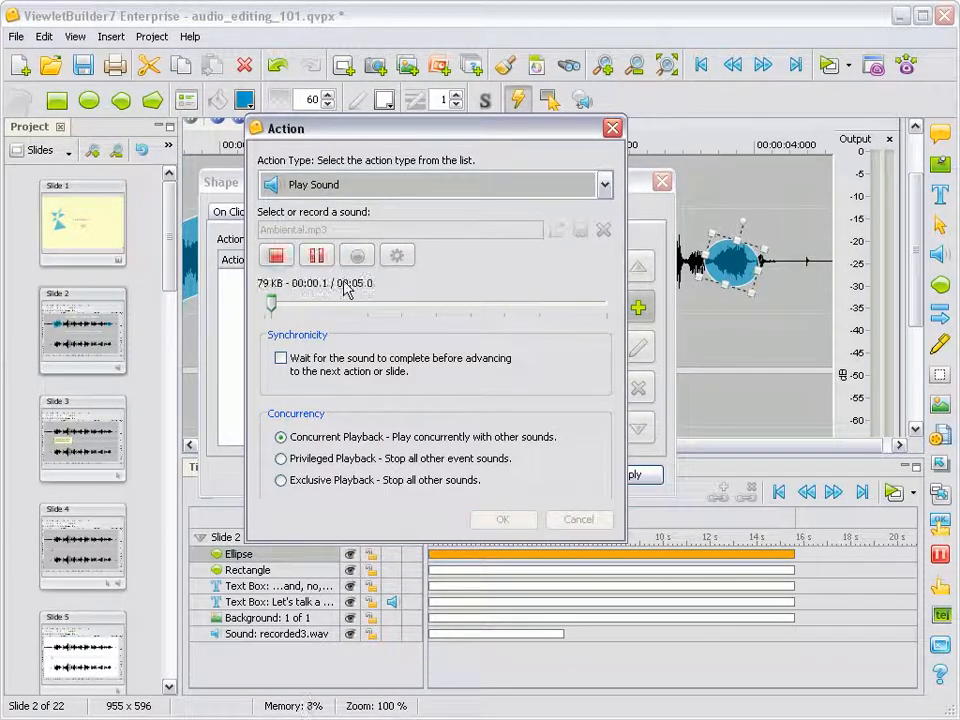
{"action": "left_click", "coordinate": [285, 260]}
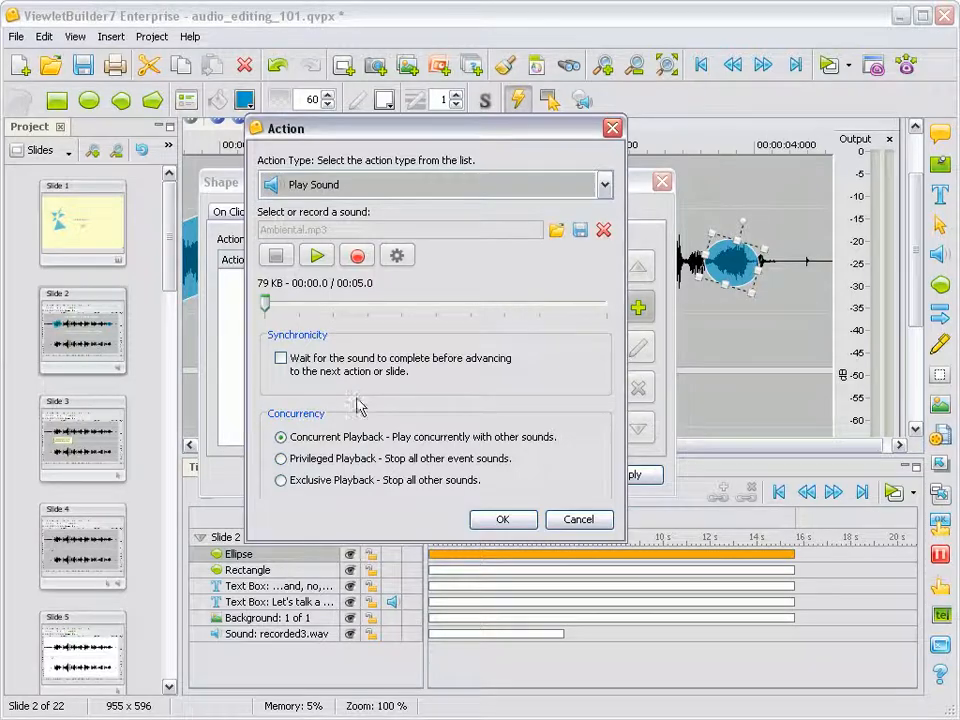
{"action": "left_click", "coordinate": [503, 520]}
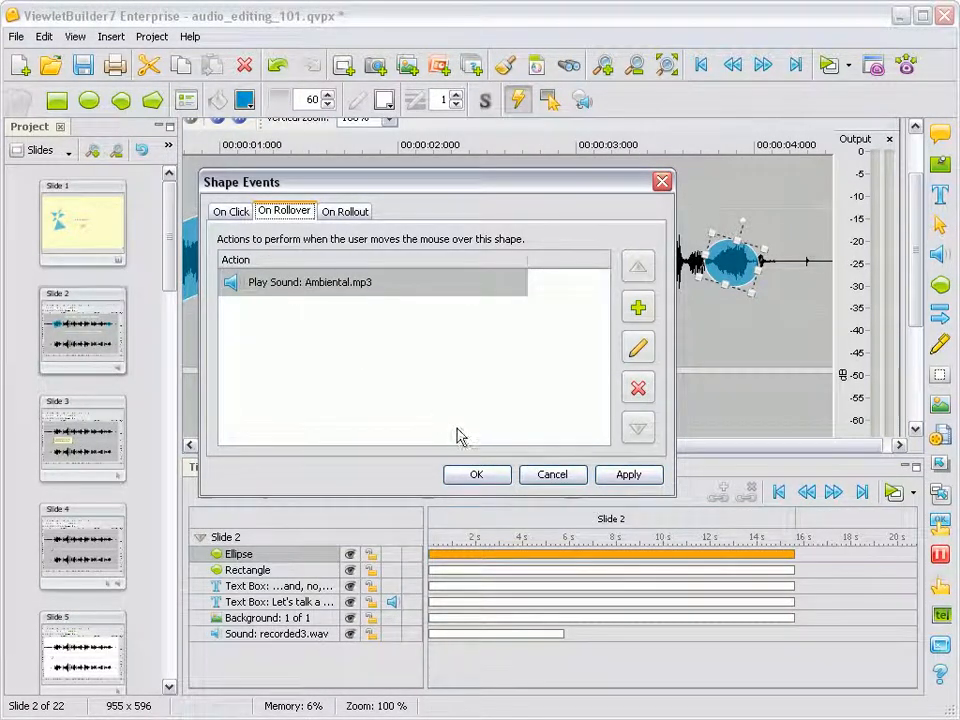
{"action": "left_click", "coordinate": [482, 477]}
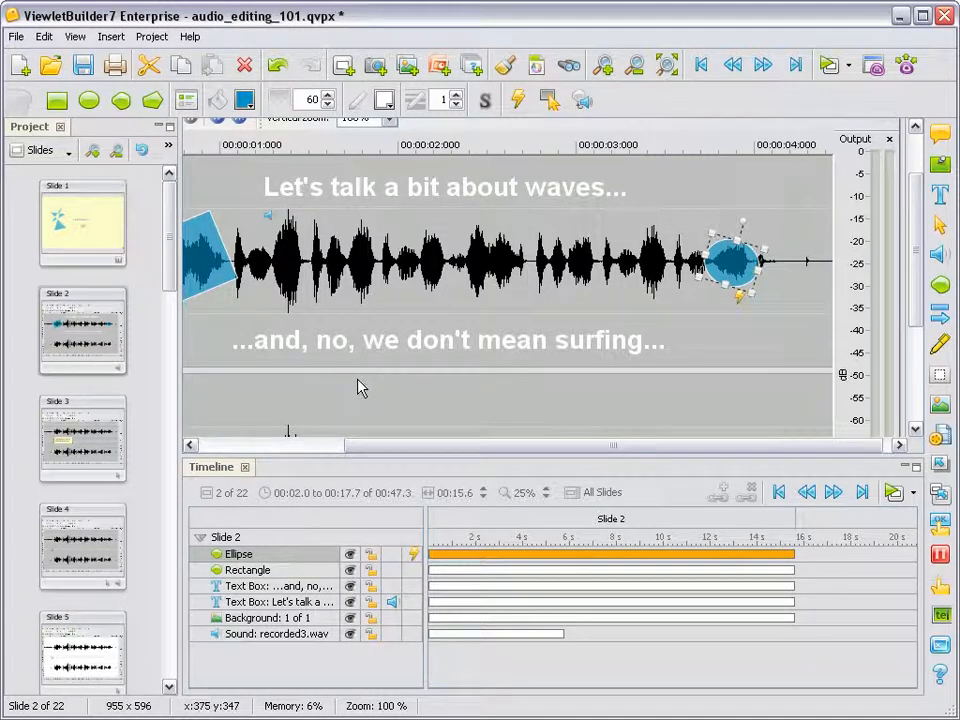
Record a voice sound of about 9 seconds for the "Double-click here to select the entire stereo frequency wave." balloon on slide 3.
{"action": "left_click", "coordinate": [80, 437]}
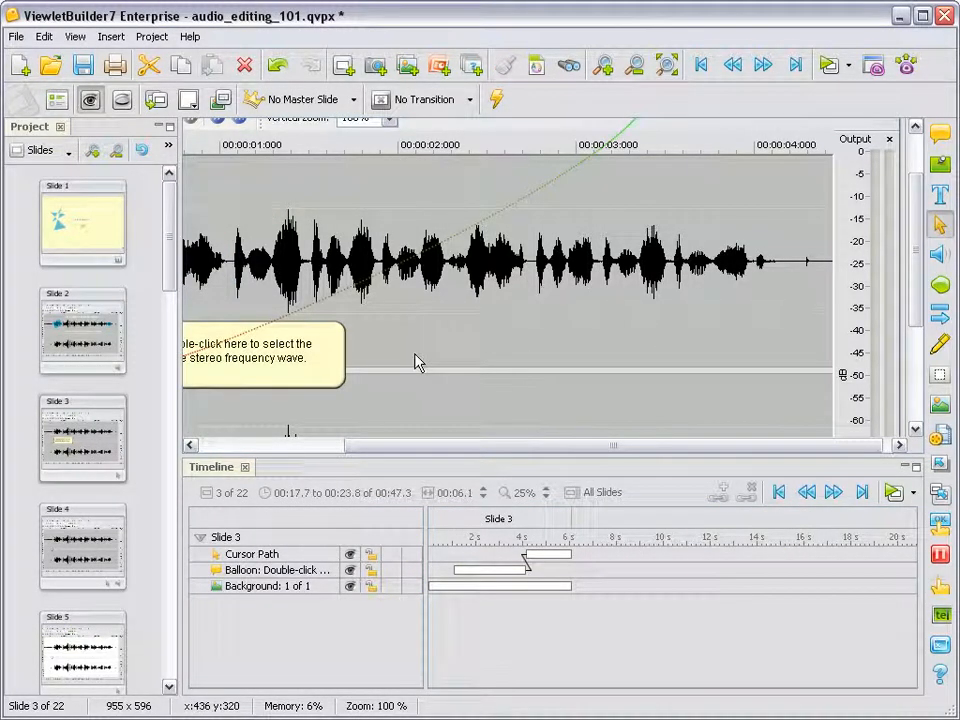
{"action": "left_click_drag", "start_coordinate": [469, 446], "coordinate": [357, 447]}
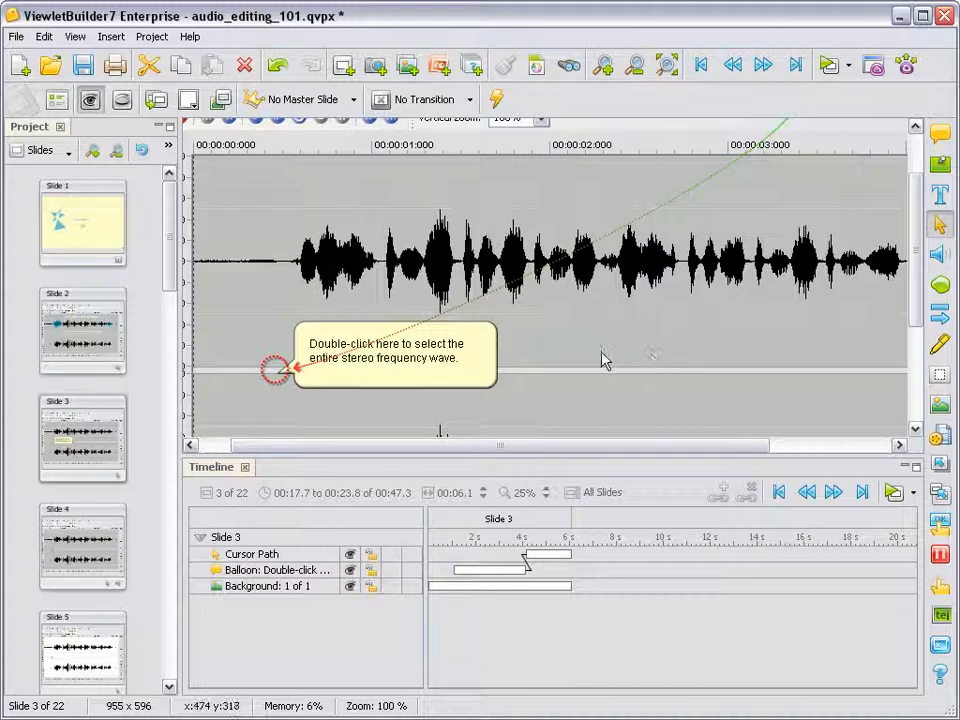
{"action": "left_click", "coordinate": [478, 370]}
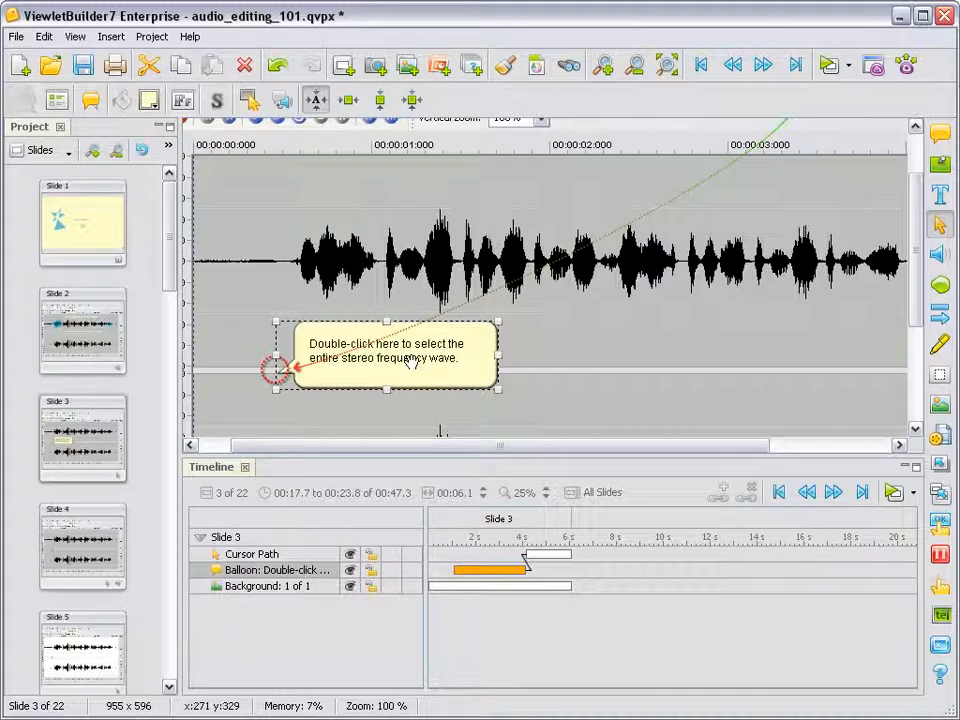
{"action": "left_click", "coordinate": [283, 101]}
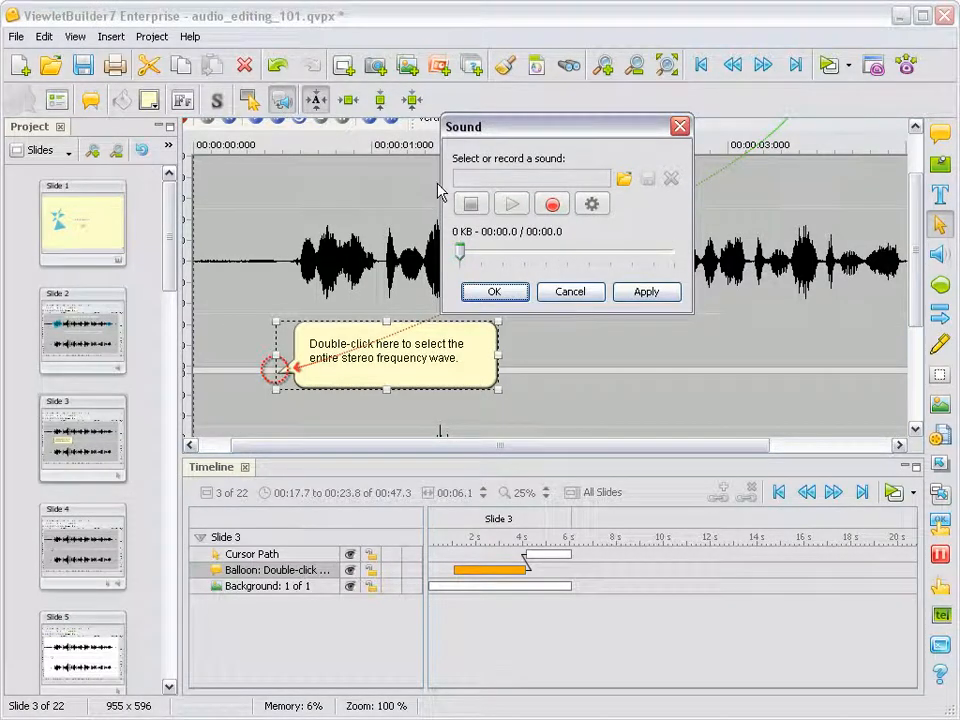
{"action": "left_click_drag", "start_coordinate": [525, 132], "coordinate": [632, 201]}
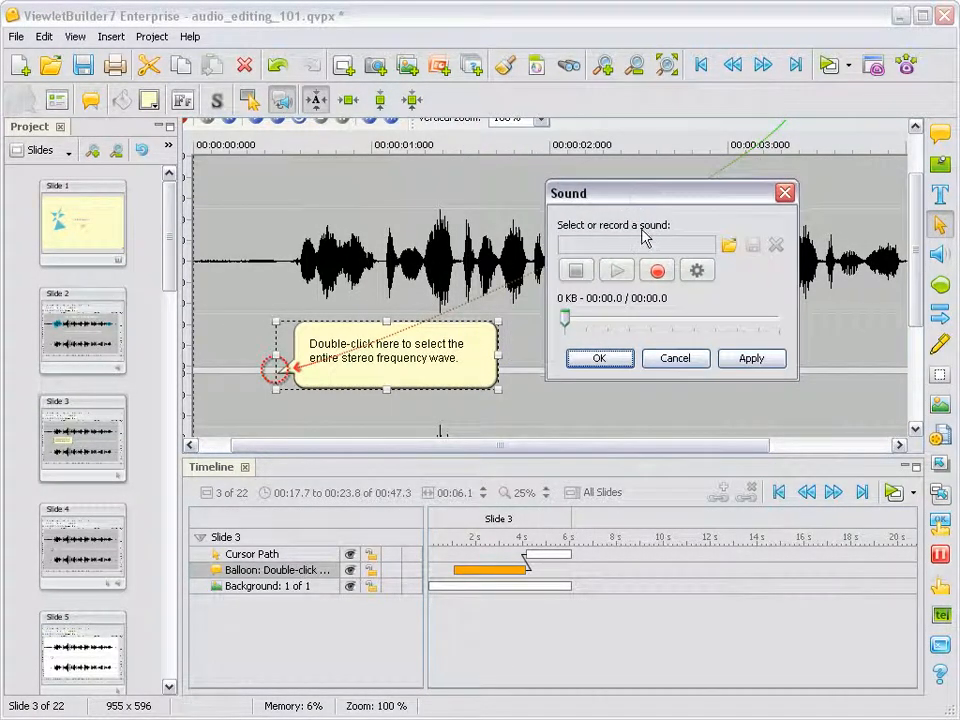
{"action": "left_click", "coordinate": [657, 271]}
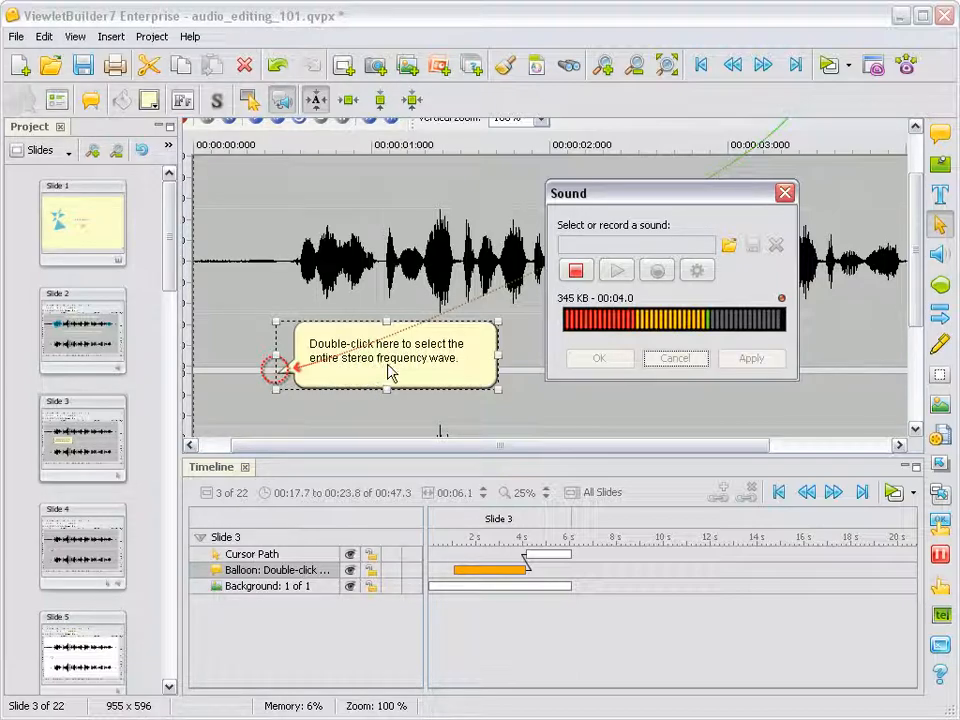
{"action": "left_click", "coordinate": [575, 273]}
Preview the new recording, pause and stop it partway, and attach it to the slide 3 balloon.
{"action": "left_click", "coordinate": [617, 272]}
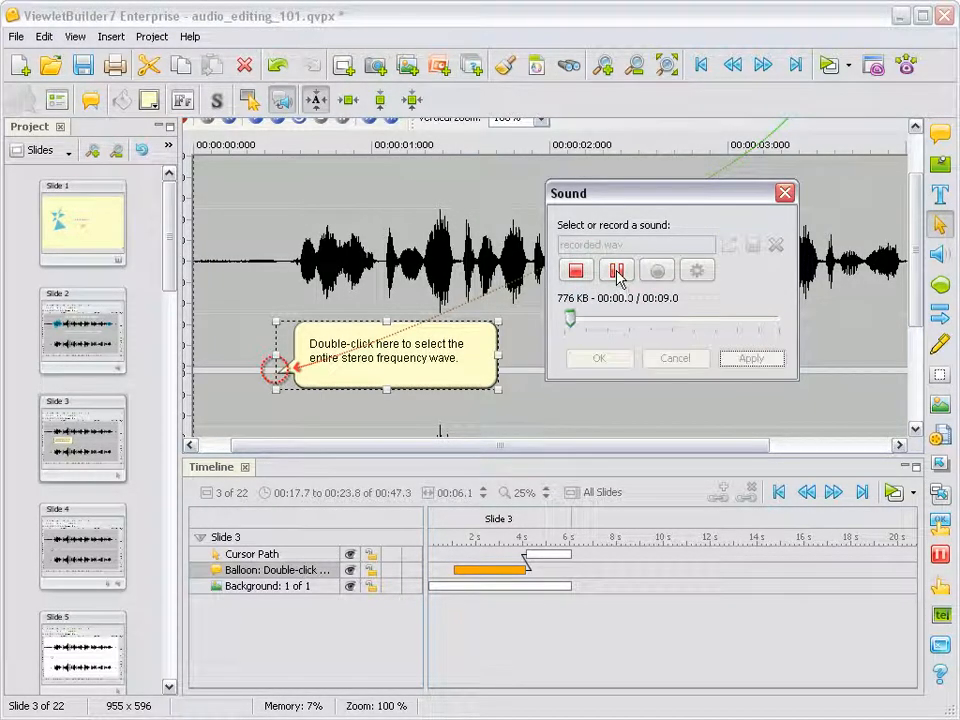
{"action": "left_click", "coordinate": [617, 272]}
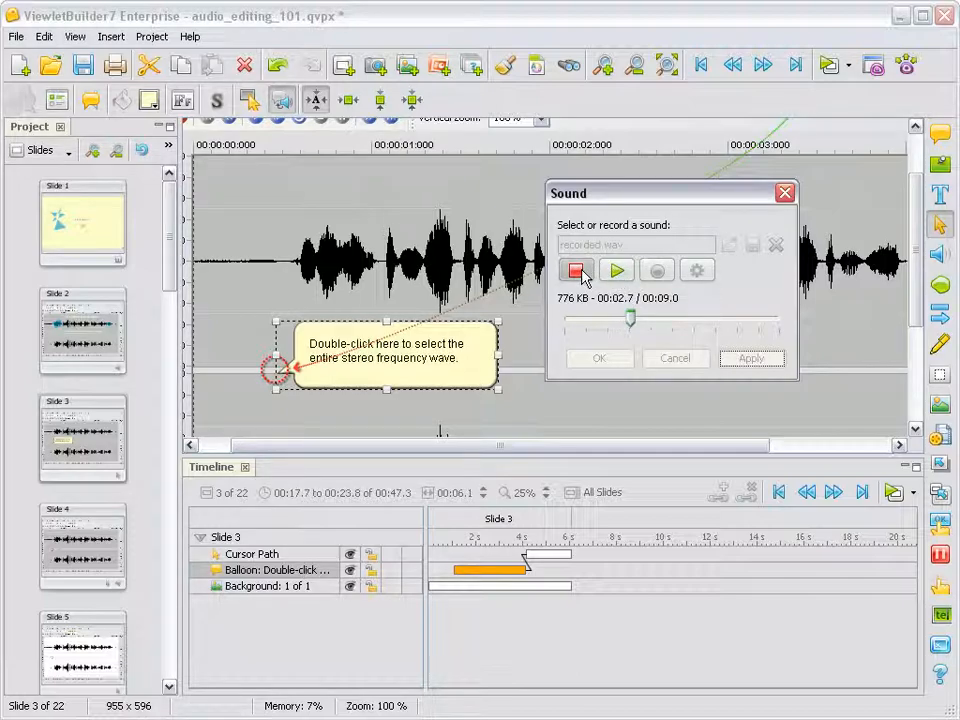
{"action": "left_click", "coordinate": [577, 272]}
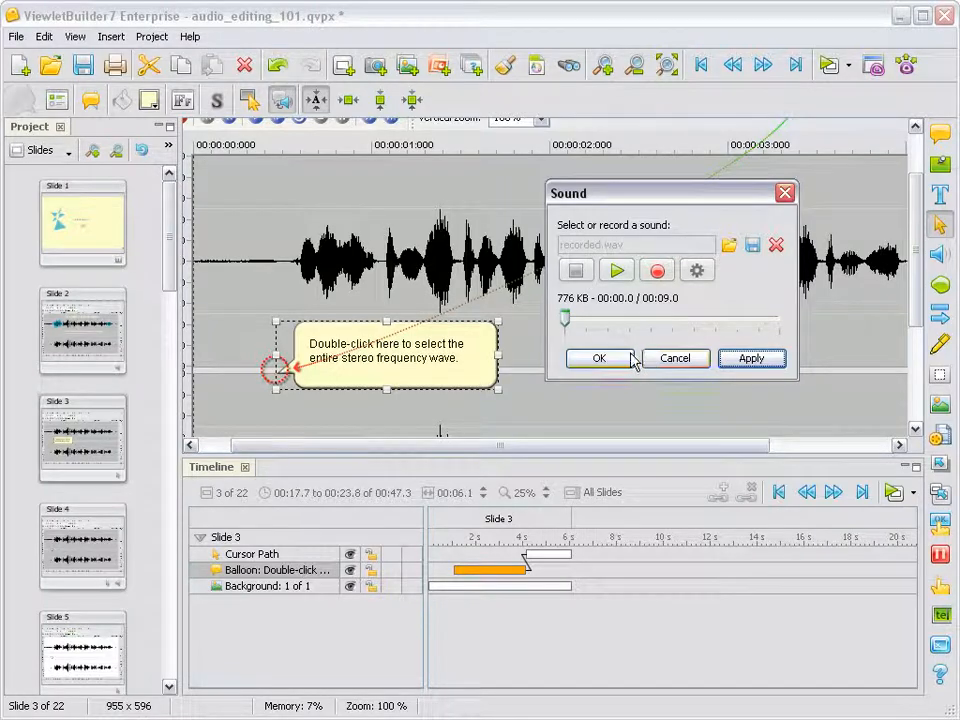
{"action": "left_click", "coordinate": [600, 358]}
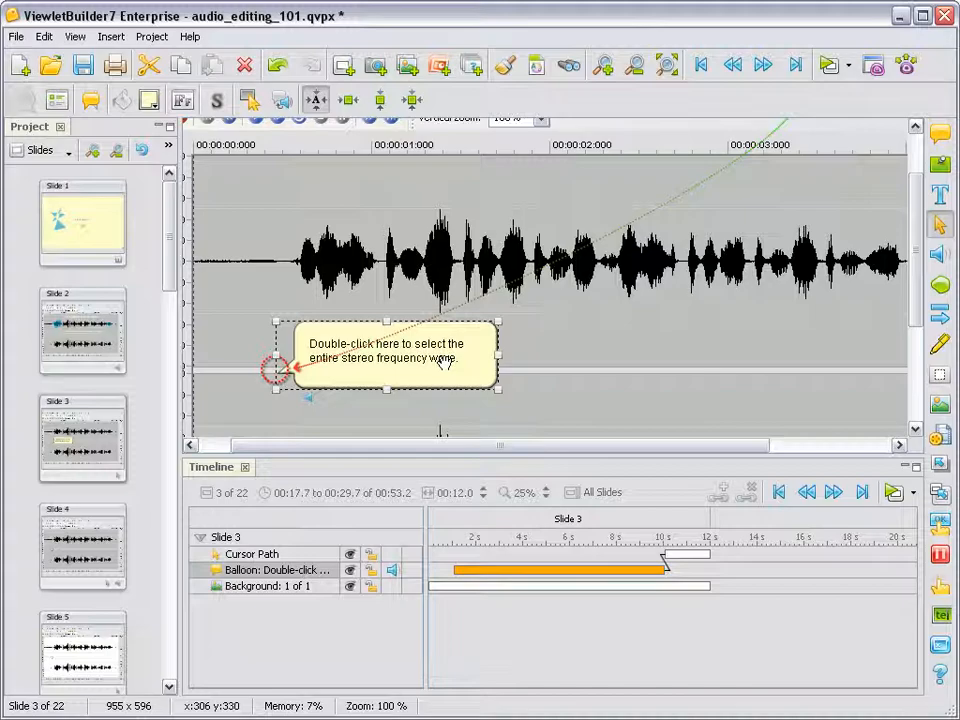
Insert Ambiental.mp3 from the SoundTracks folder as a slide sound starting at the 4-second mark of slide 4.
{"action": "left_click", "coordinate": [103, 540]}
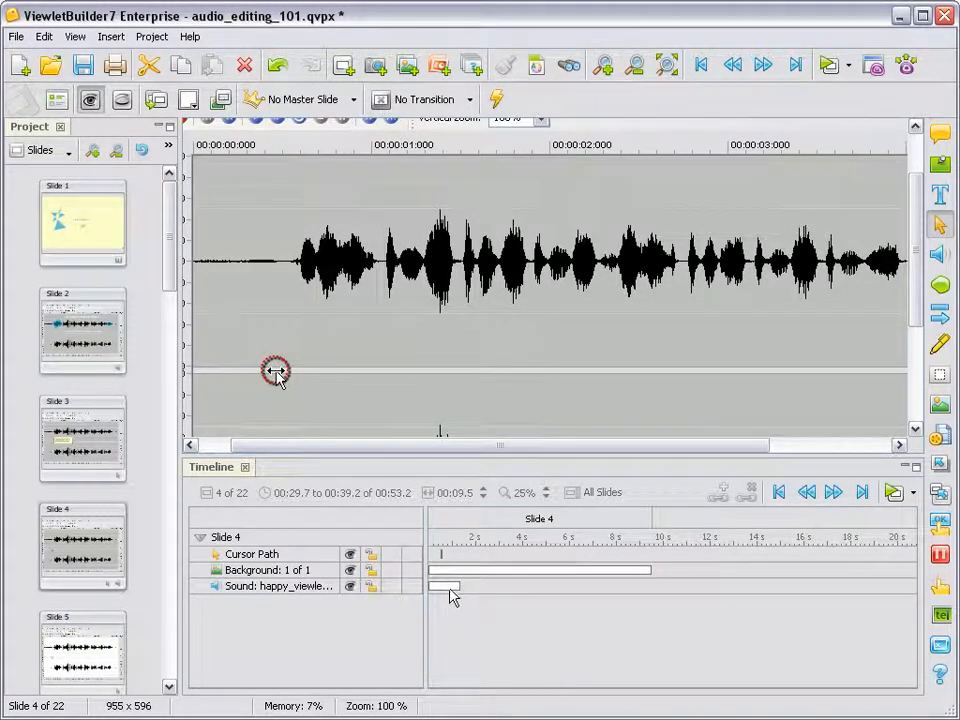
{"action": "left_click", "coordinate": [522, 539]}
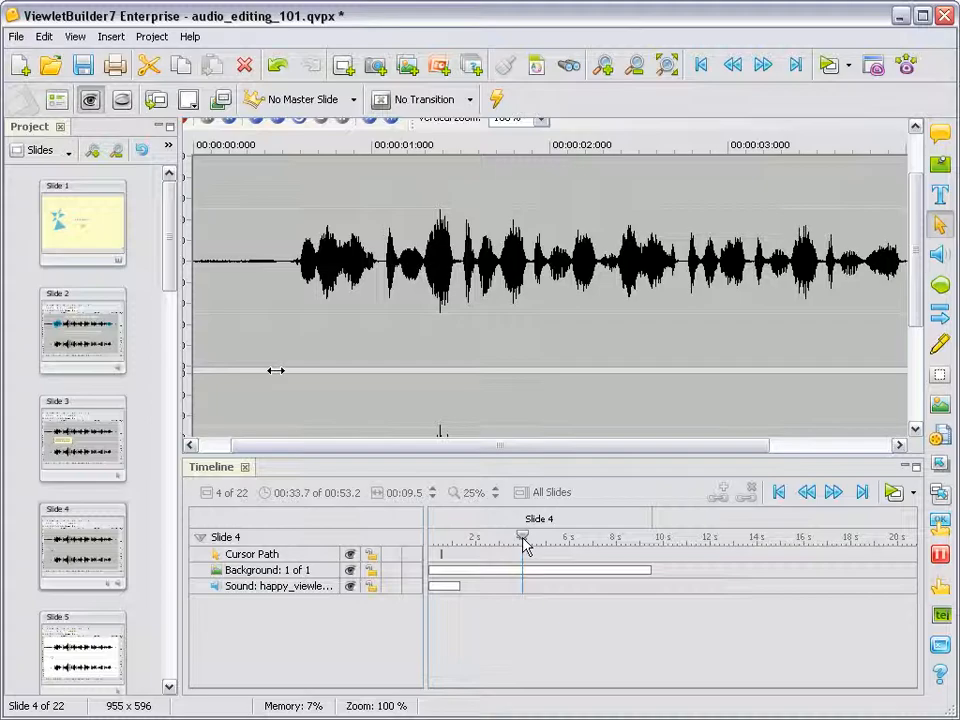
{"action": "left_click", "coordinate": [940, 256]}
{"action": "left_click_drag", "start_coordinate": [634, 158], "coordinate": [515, 239]}
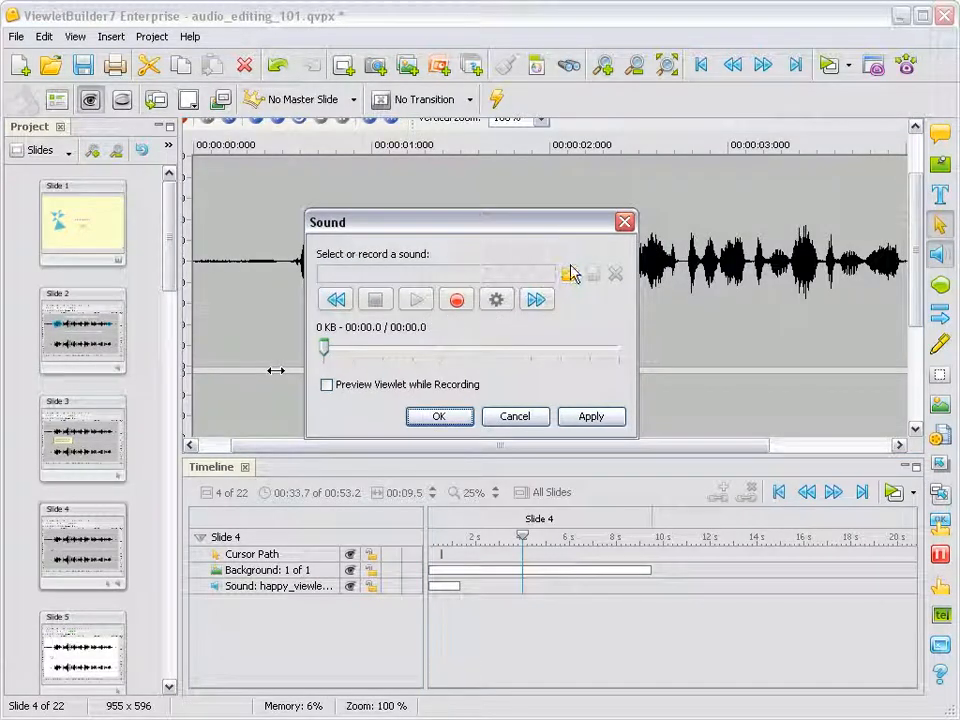
{"action": "left_click", "coordinate": [569, 274]}
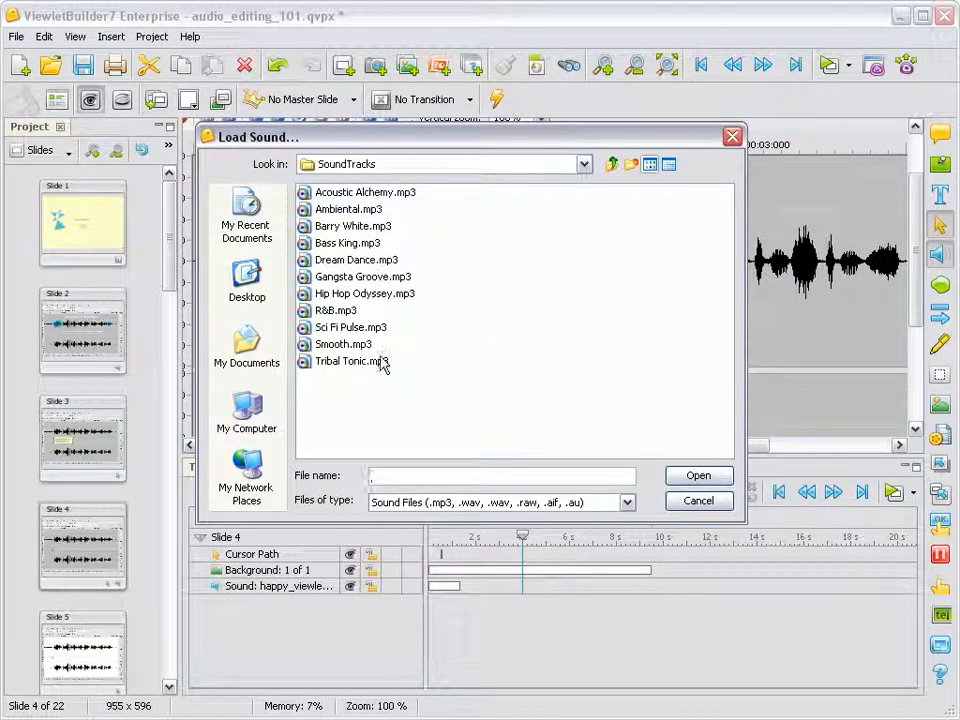
{"action": "left_click", "coordinate": [345, 209]}
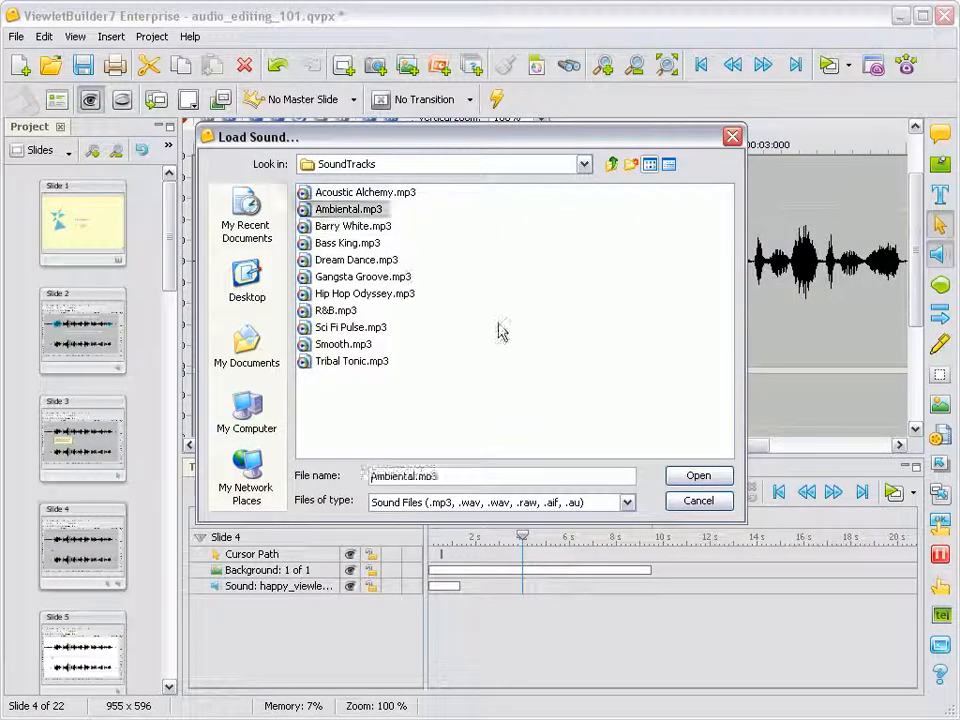
{"action": "left_click", "coordinate": [690, 476]}
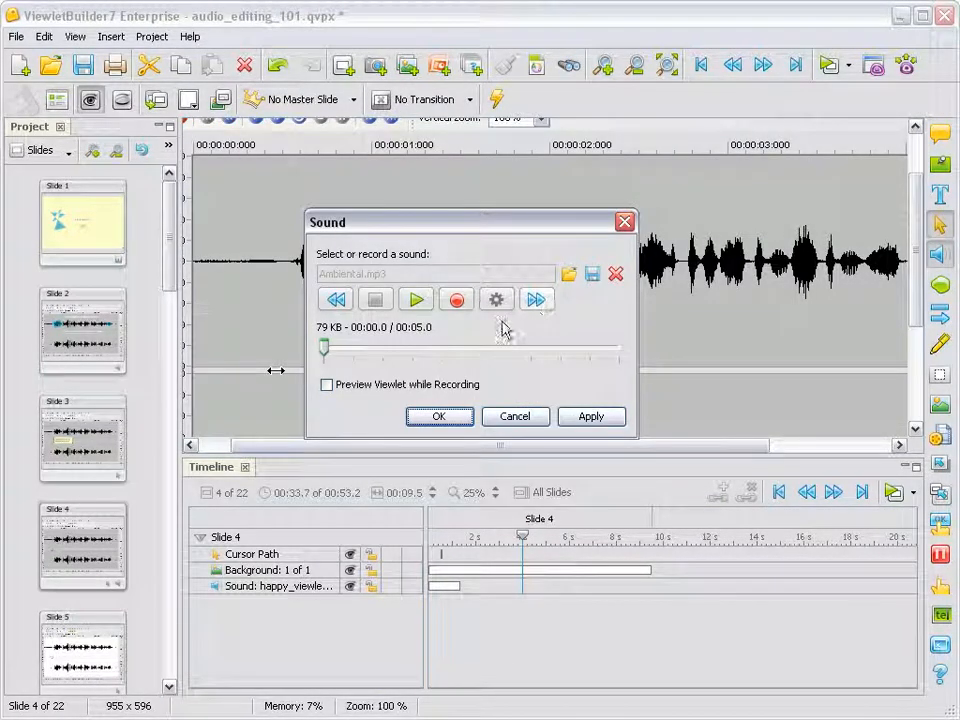
{"action": "left_click", "coordinate": [440, 417]}
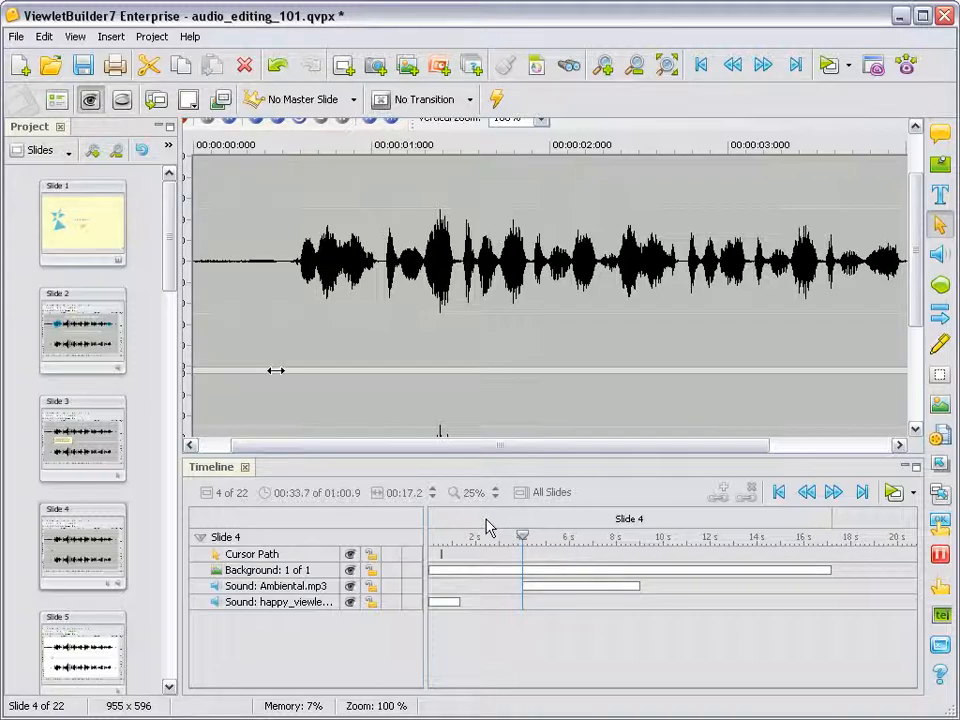
Shift the Ambiental.mp3 sound on slide 4 to start at about 1.5 s and reorder the happy_viewle... sound above it in the timeline.
{"action": "left_click", "coordinate": [275, 370]}
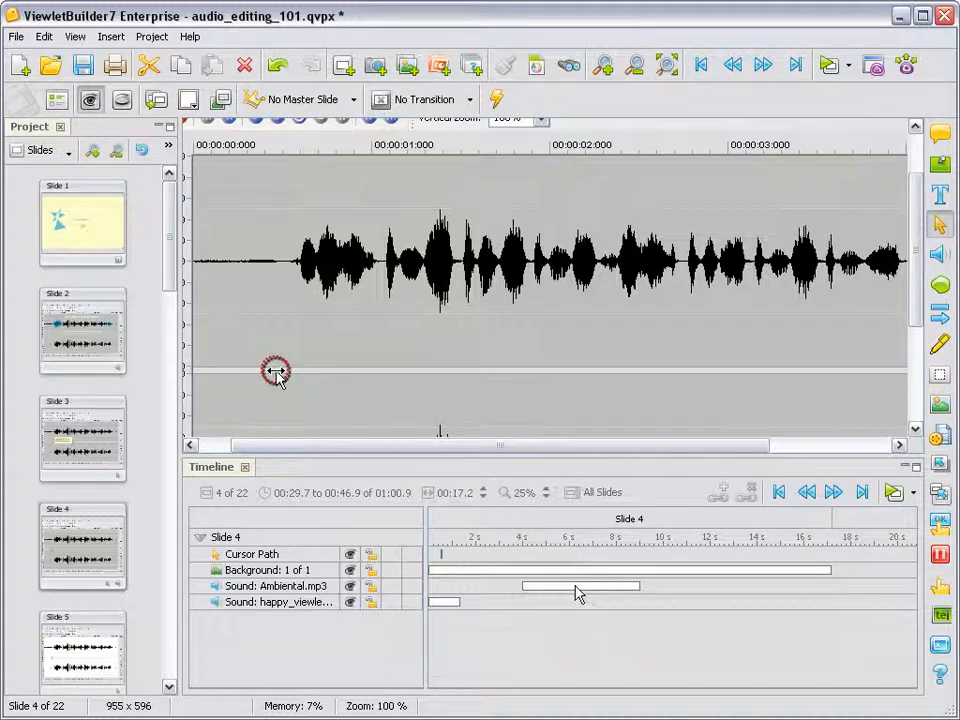
{"action": "left_click_drag", "start_coordinate": [578, 592], "coordinate": [516, 594]}
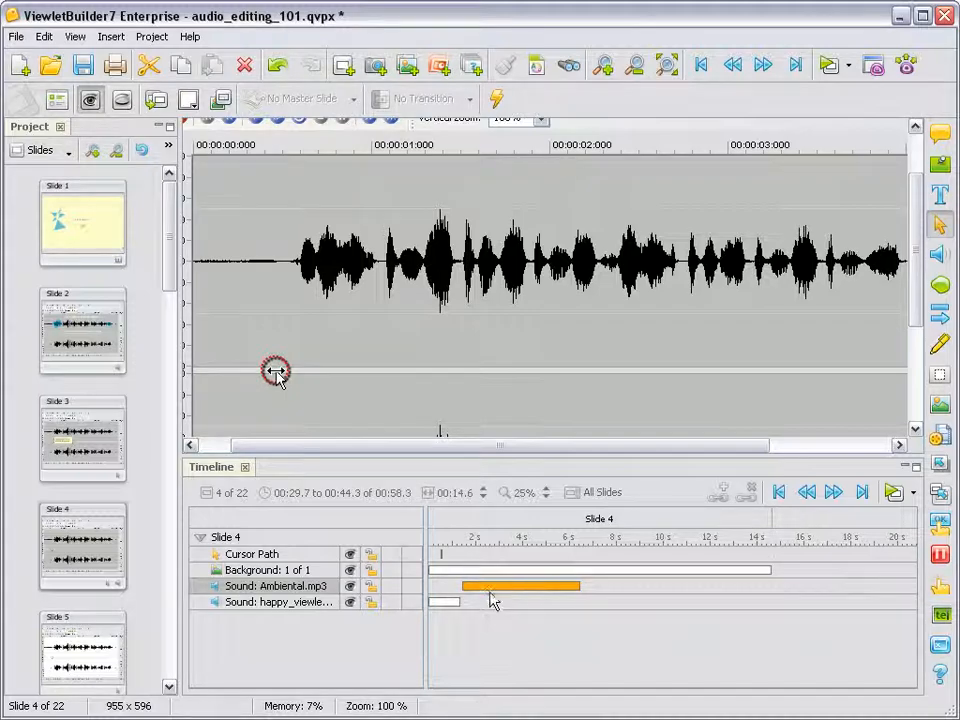
{"action": "left_click", "coordinate": [305, 612]}
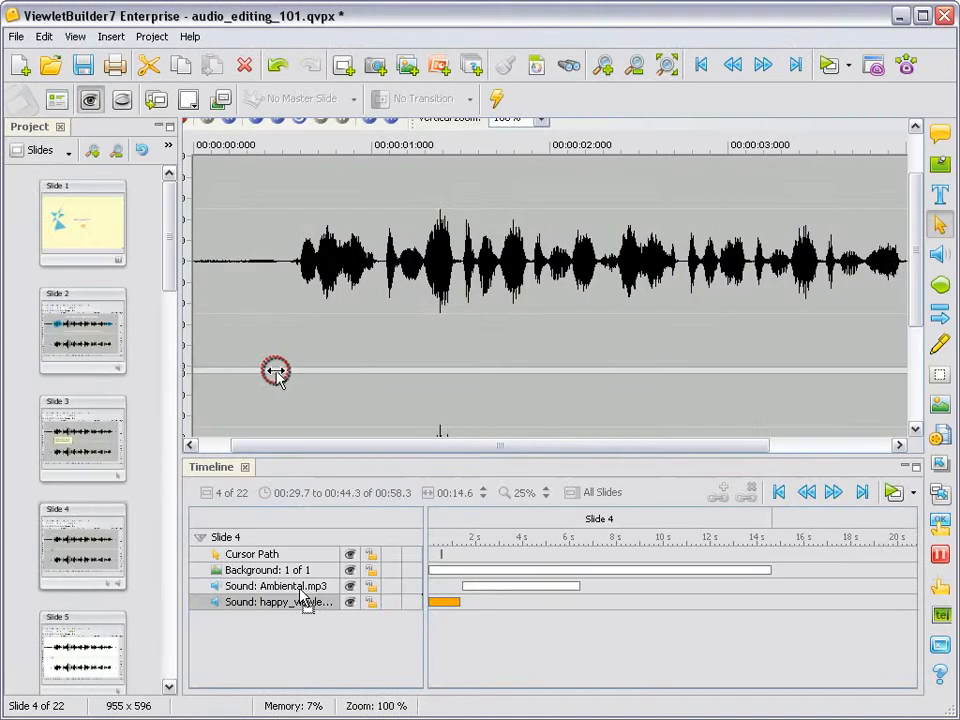
{"action": "left_click_drag", "start_coordinate": [303, 612], "coordinate": [303, 590]}
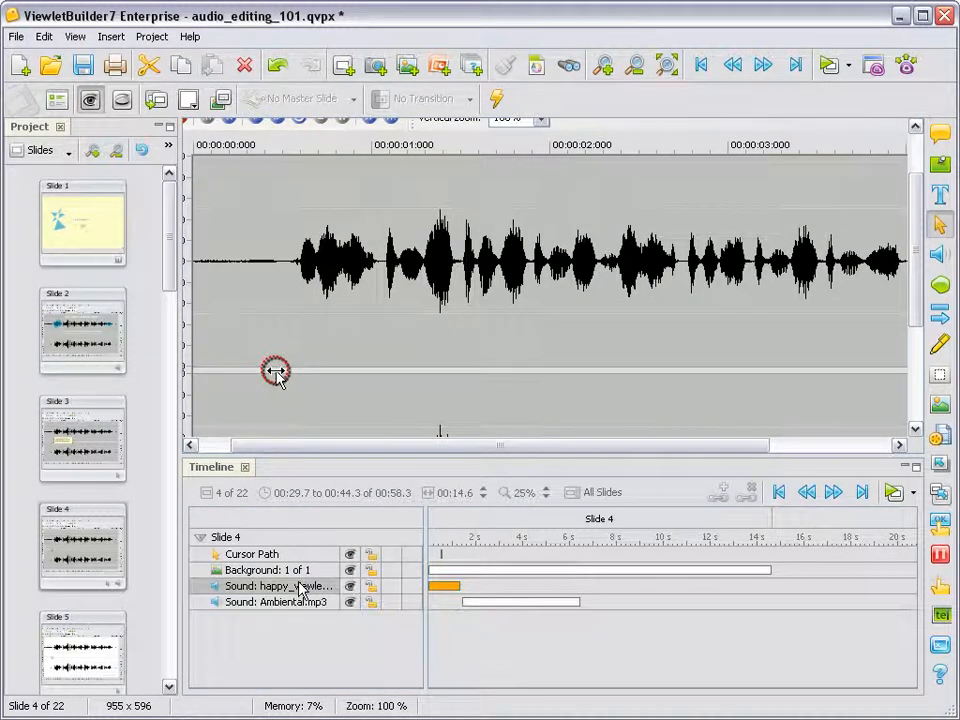
{"action": "left_click", "coordinate": [473, 603]}
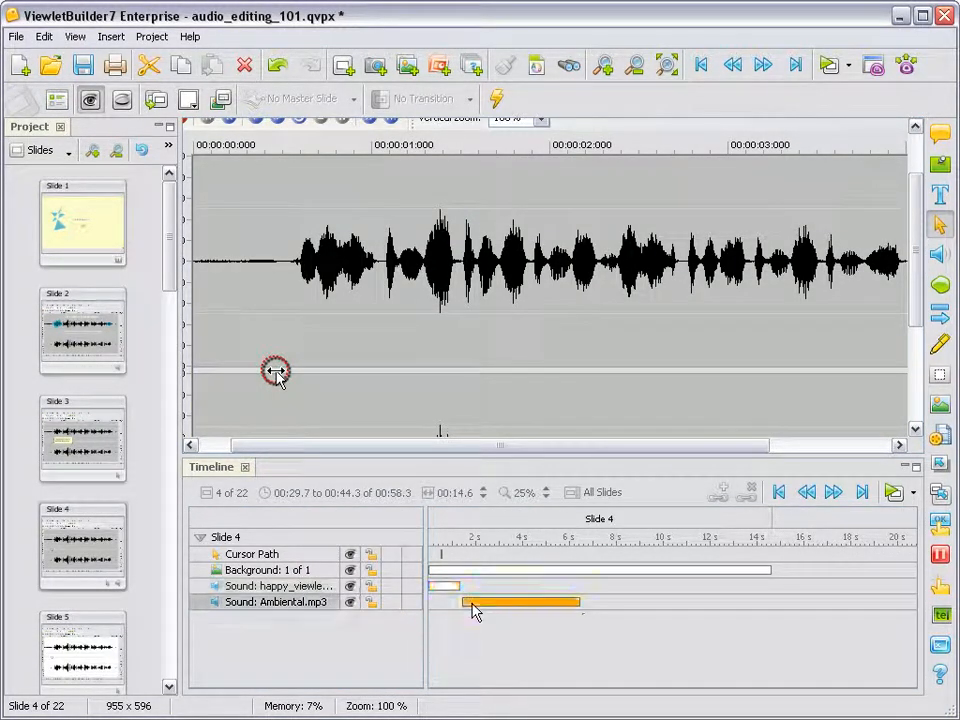
Link the end of the happy_viewle... sound to the start of Ambiental.mp3 on slide 4 and shift the linked pair to start at about 1.3 s.
{"action": "left_click_drag", "start_coordinate": [473, 613], "coordinate": [473, 607]}
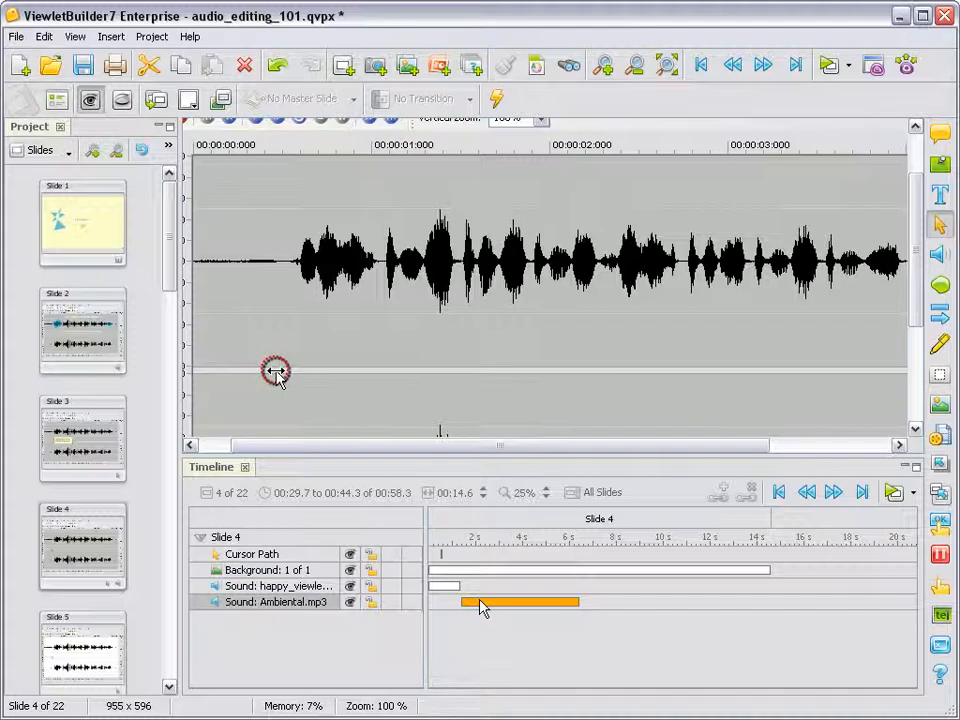
{"action": "left_click", "coordinate": [446, 587]}
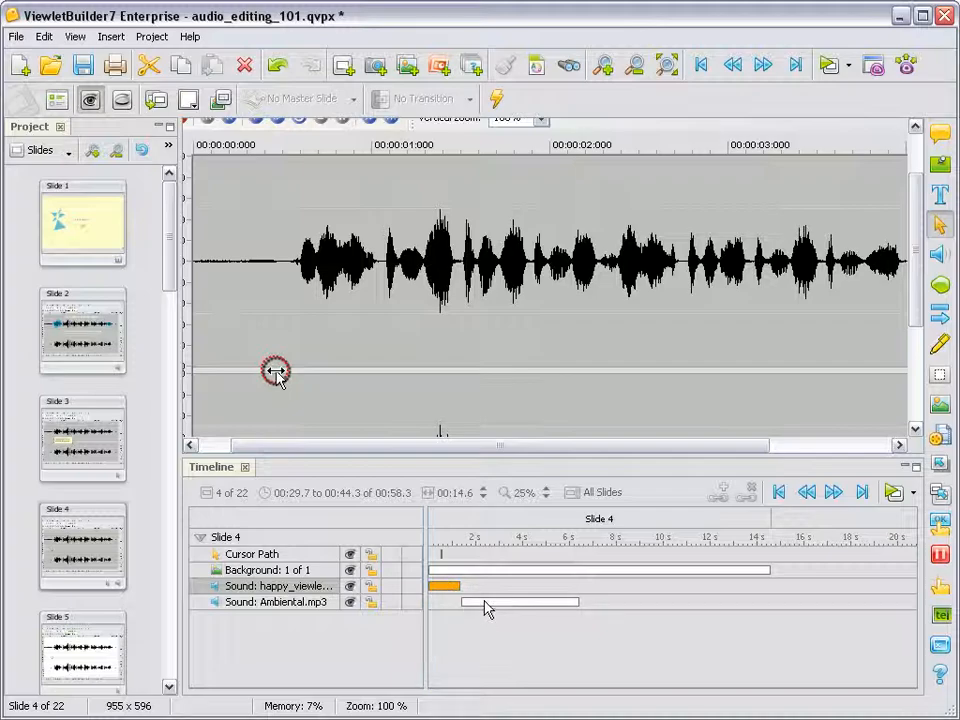
{"action": "left_click", "coordinate": [485, 606], "text": "ctrl"}
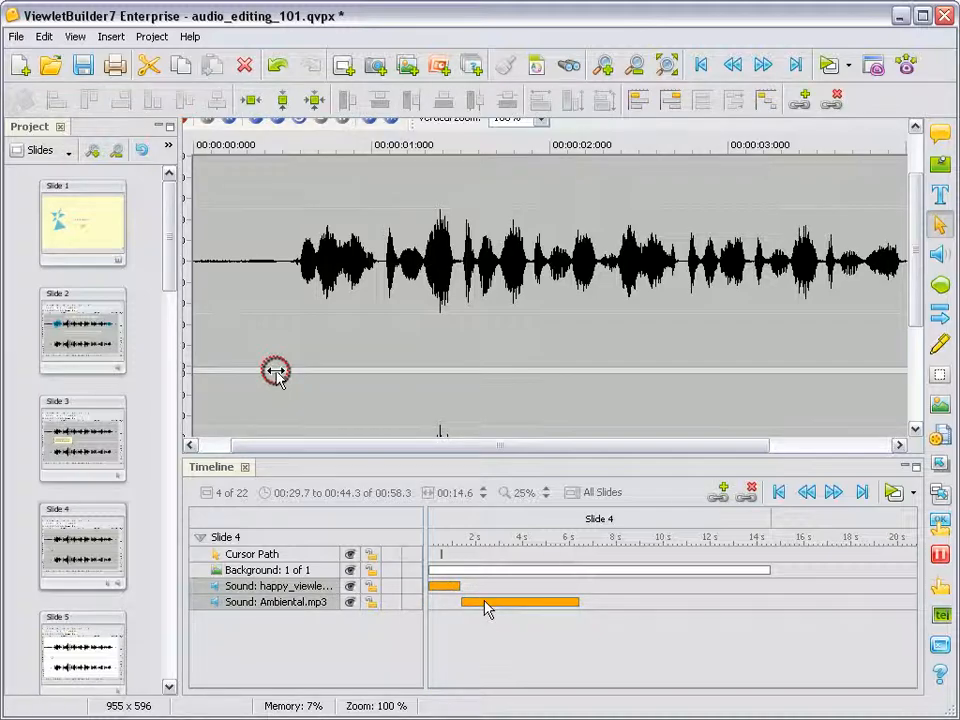
{"action": "left_click", "coordinate": [723, 491]}
{"action": "left_click", "coordinate": [392, 311]}
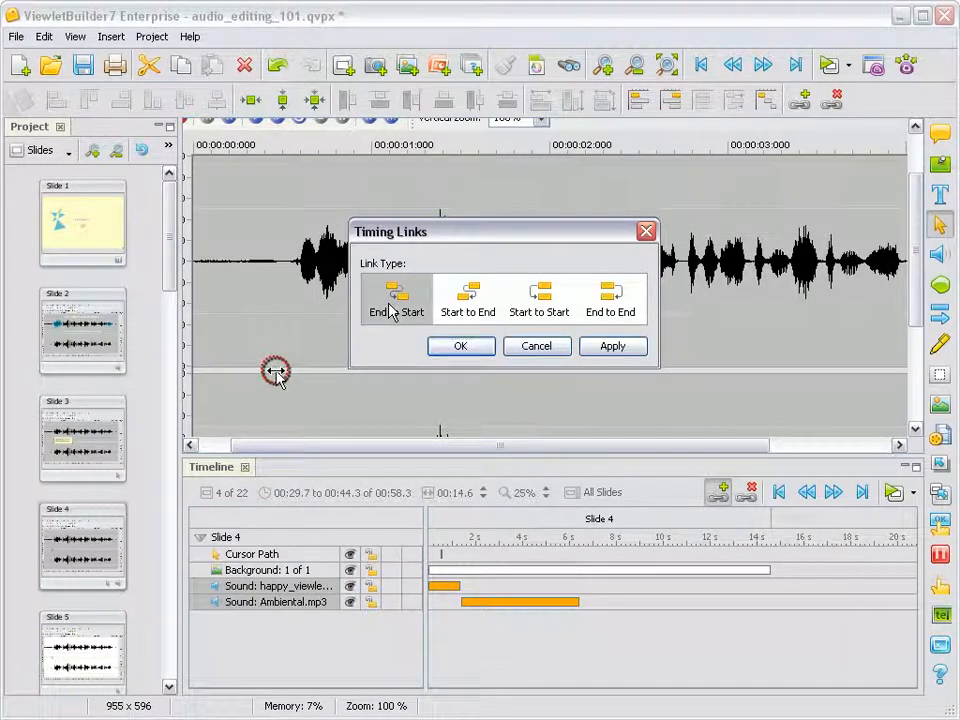
{"action": "left_click", "coordinate": [452, 346]}
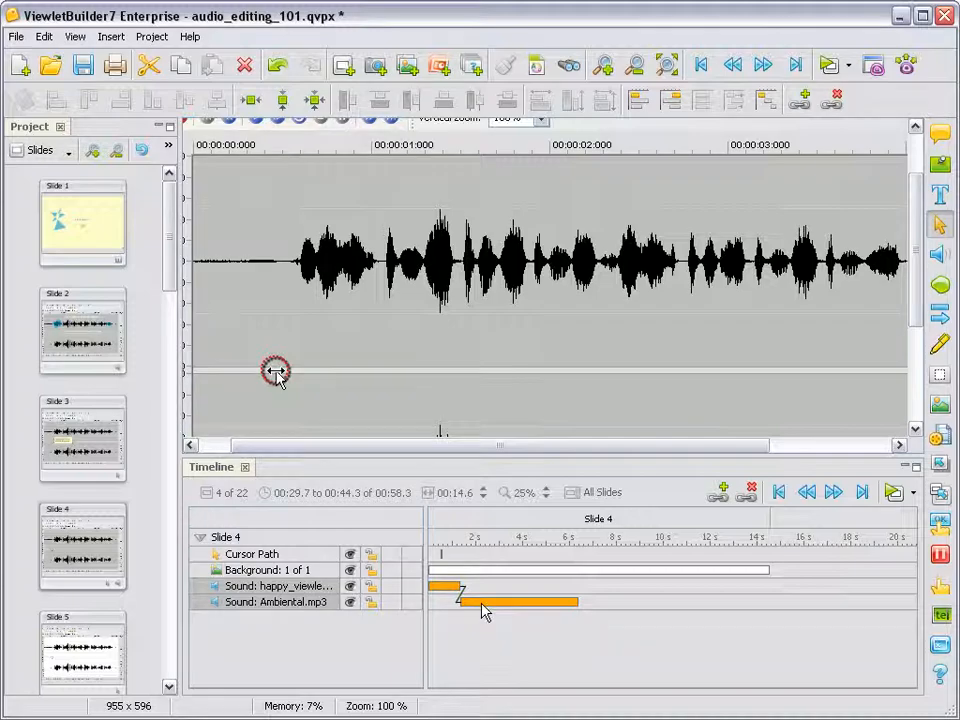
{"action": "mouse_move", "coordinate": [482, 604]}
{"action": "left_mouse_down"}
{"action": "mouse_move", "coordinate": [540, 605]}
{"action": "mouse_move", "coordinate": [524, 590]}
{"action": "mouse_move", "coordinate": [473, 586]}
{"action": "left_mouse_up"}
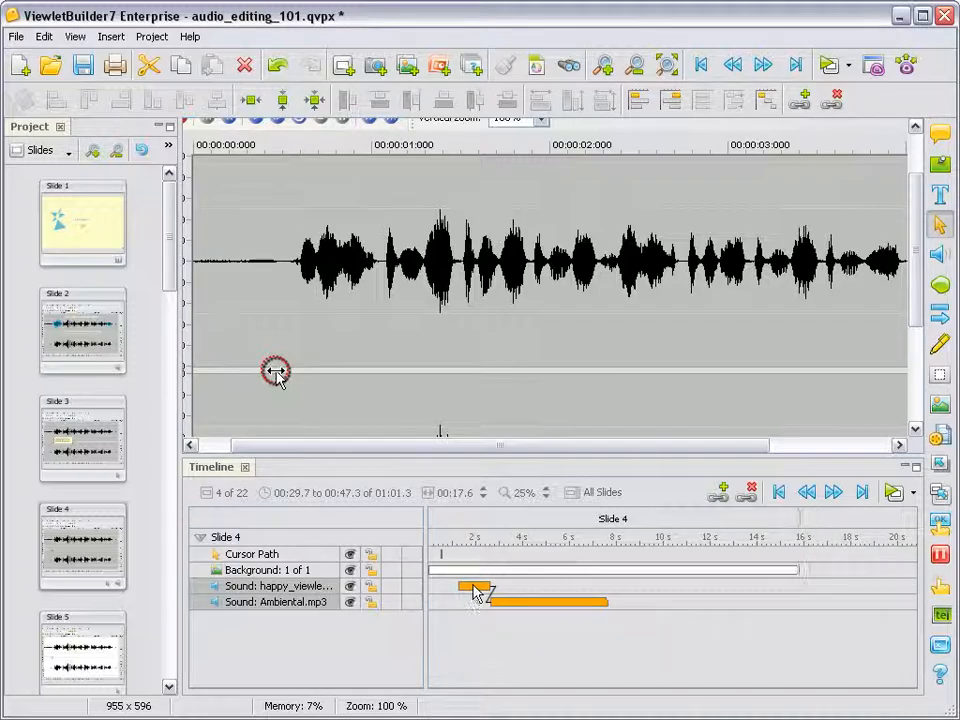
{"action": "left_click", "coordinate": [484, 349]}
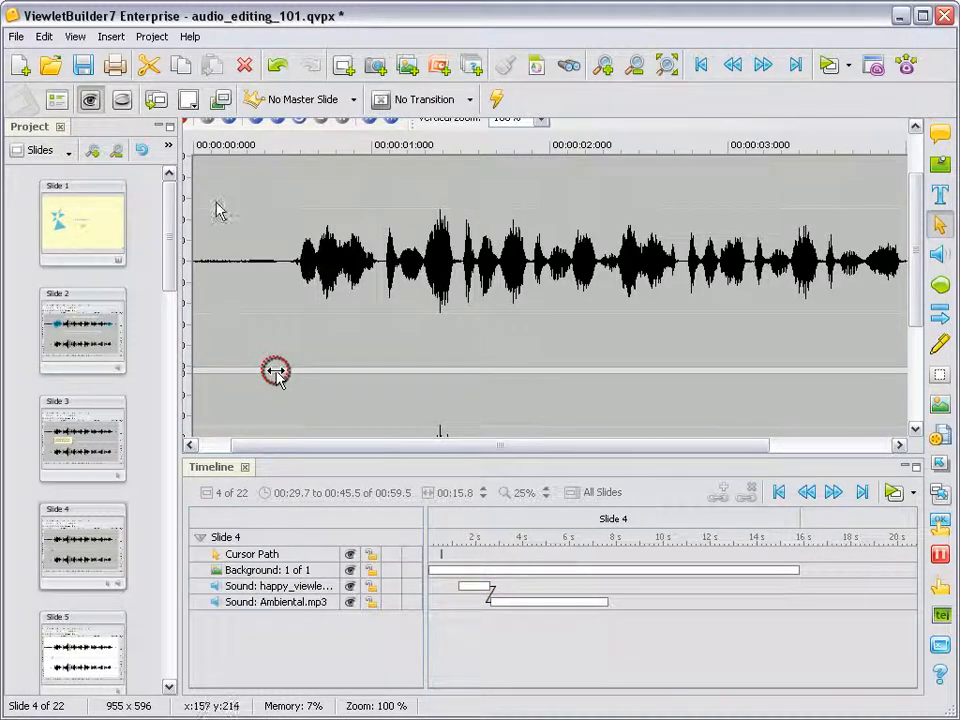
Save the project on the way into the sound export, examine its slide range options, and close it without exporting.
{"action": "left_click", "coordinate": [17, 38]}
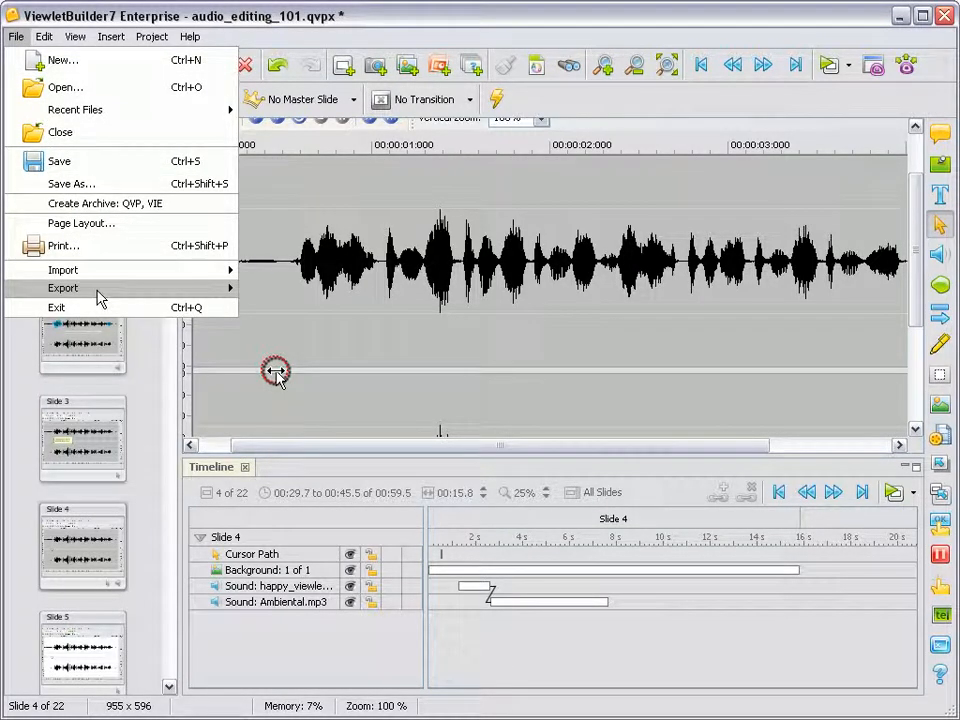
{"action": "mouse_move", "coordinate": [103, 298]}
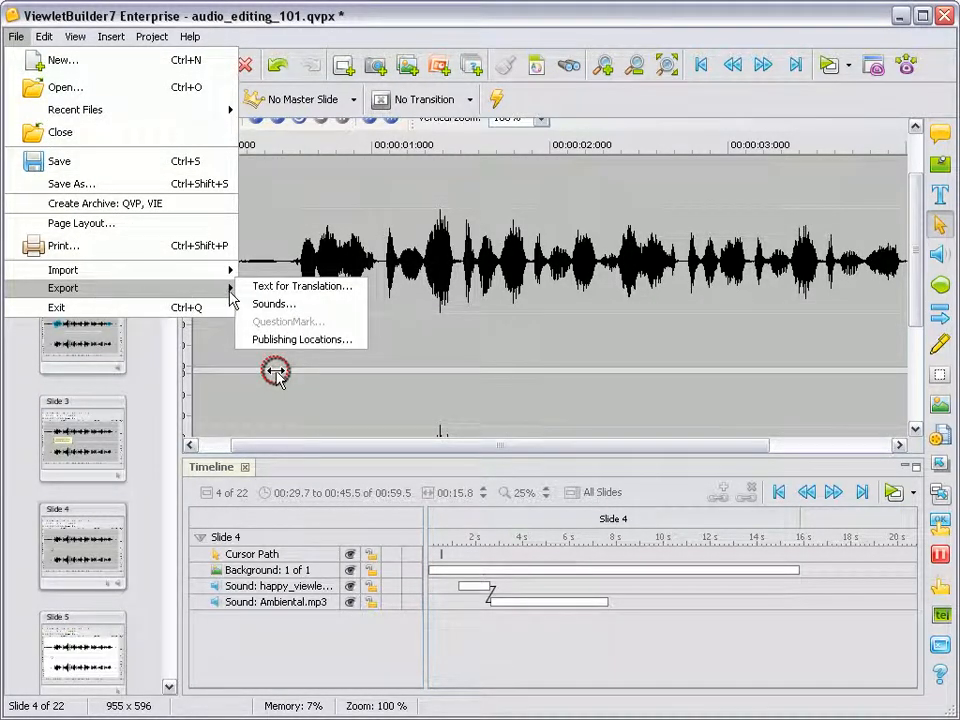
{"action": "left_click", "coordinate": [307, 305]}
{"action": "left_click", "coordinate": [443, 391]}
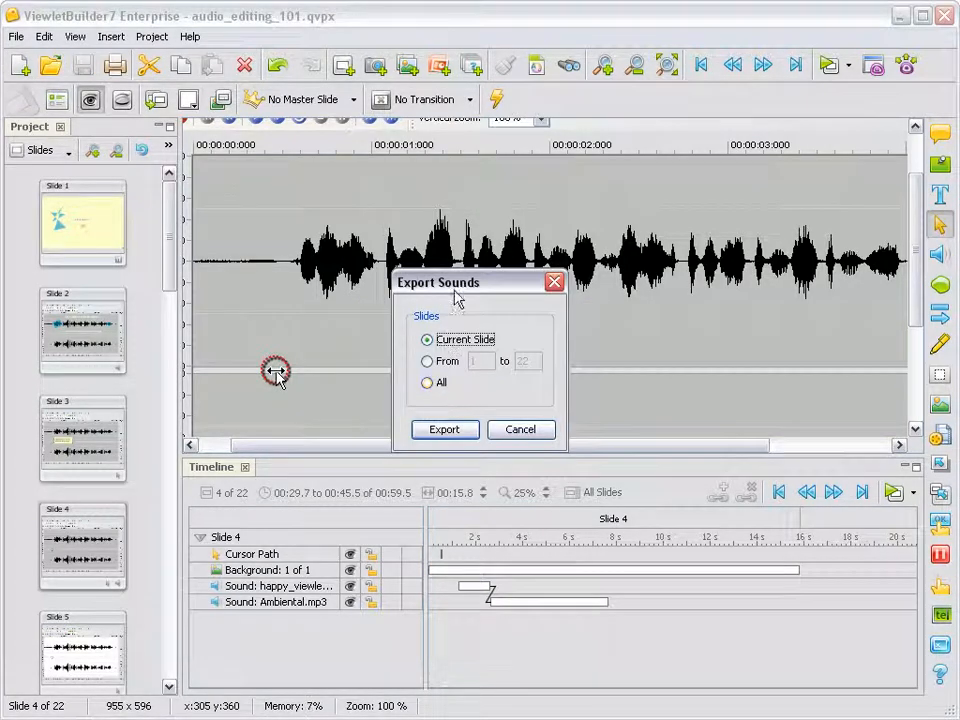
{"action": "left_click_drag", "start_coordinate": [455, 282], "coordinate": [435, 168]}
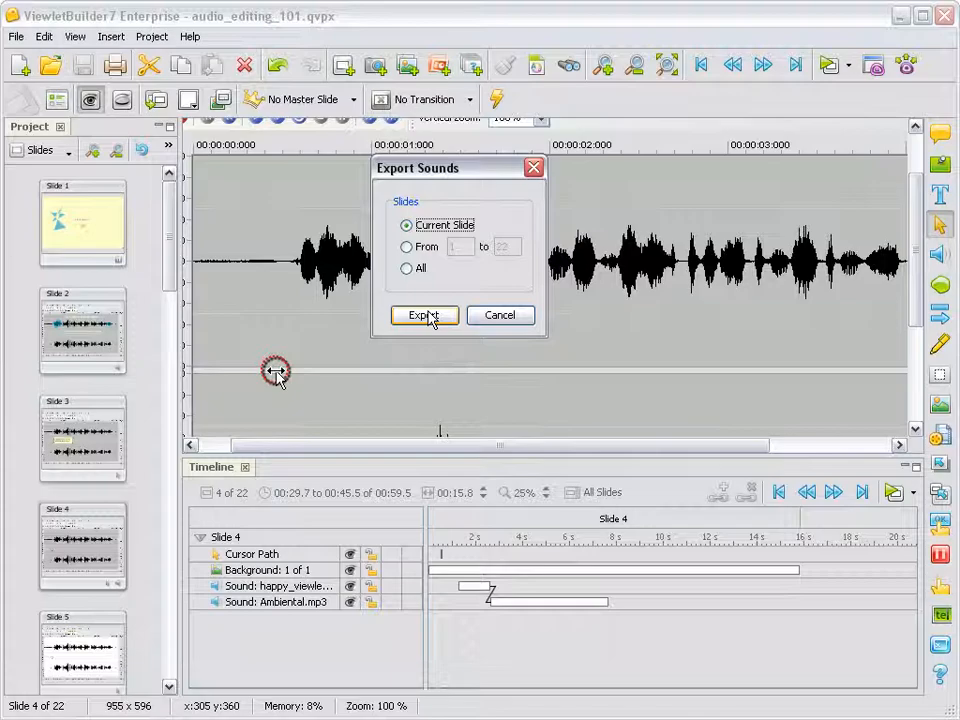
{"action": "left_click", "coordinate": [499, 324]}
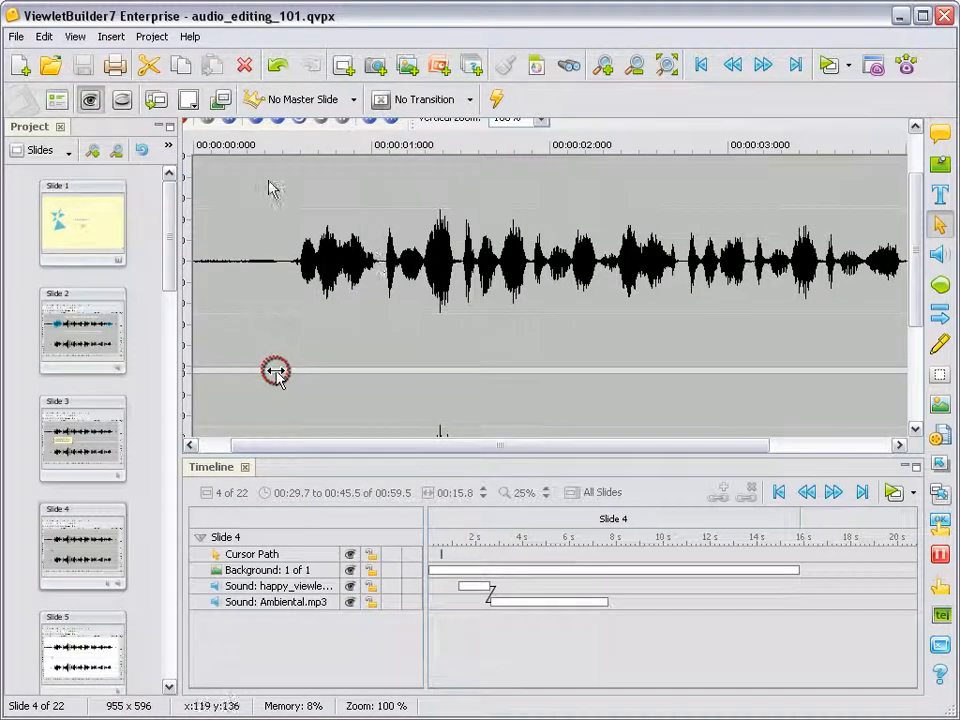
Examine the sound quality, stereo and MP3 recompression options in the project properties and close them without changes.
{"action": "left_click", "coordinate": [152, 36]}
{"action": "left_click", "coordinate": [180, 58]}
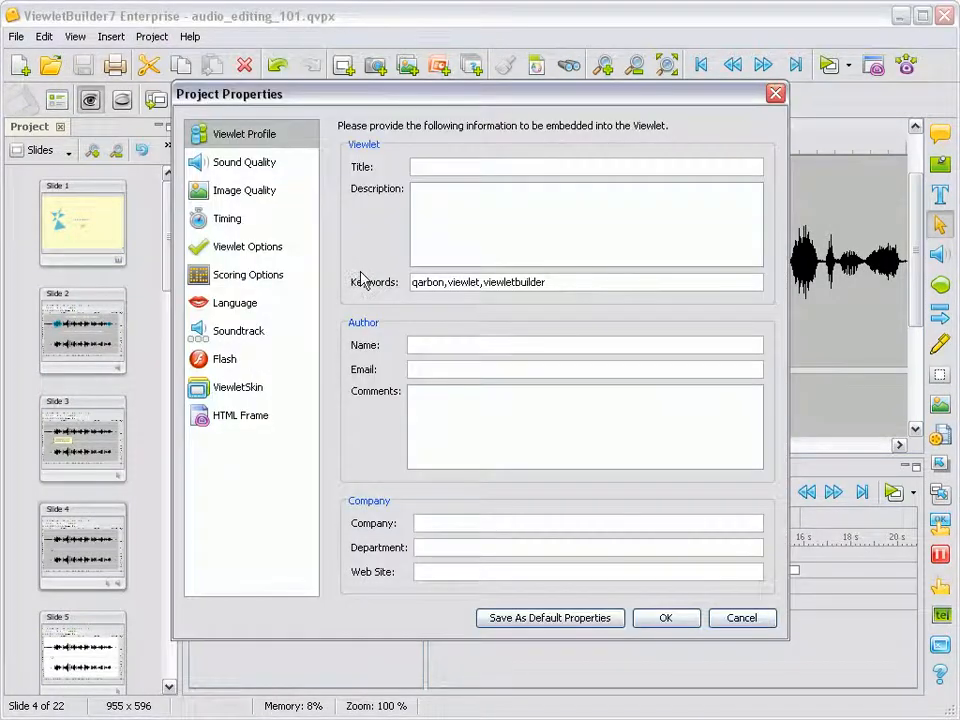
{"action": "left_click", "coordinate": [250, 163]}
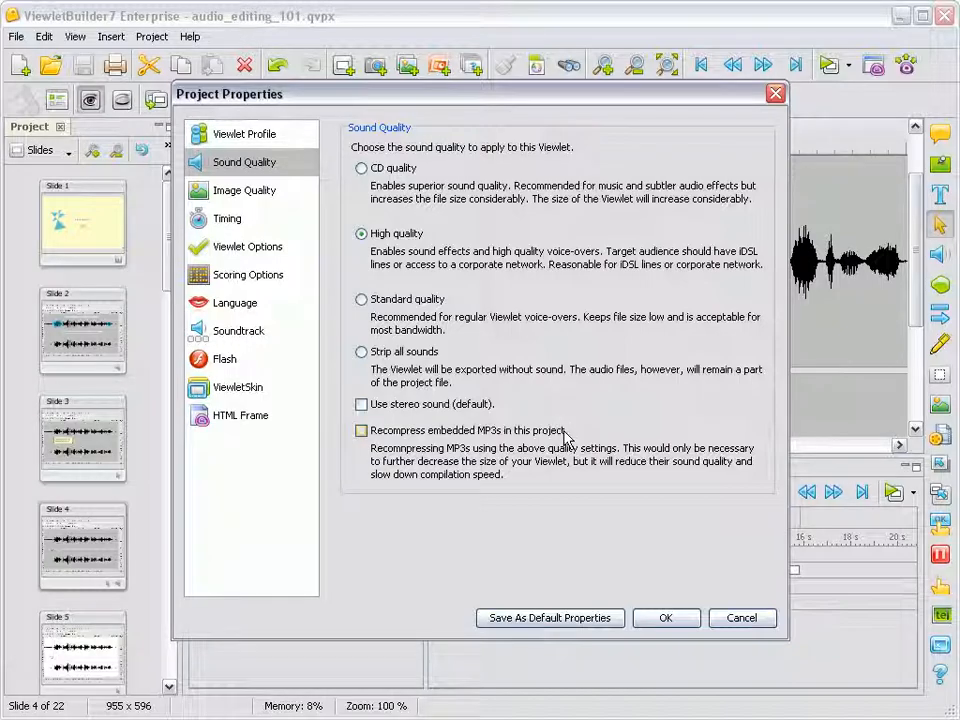
{"action": "left_click", "coordinate": [742, 620]}
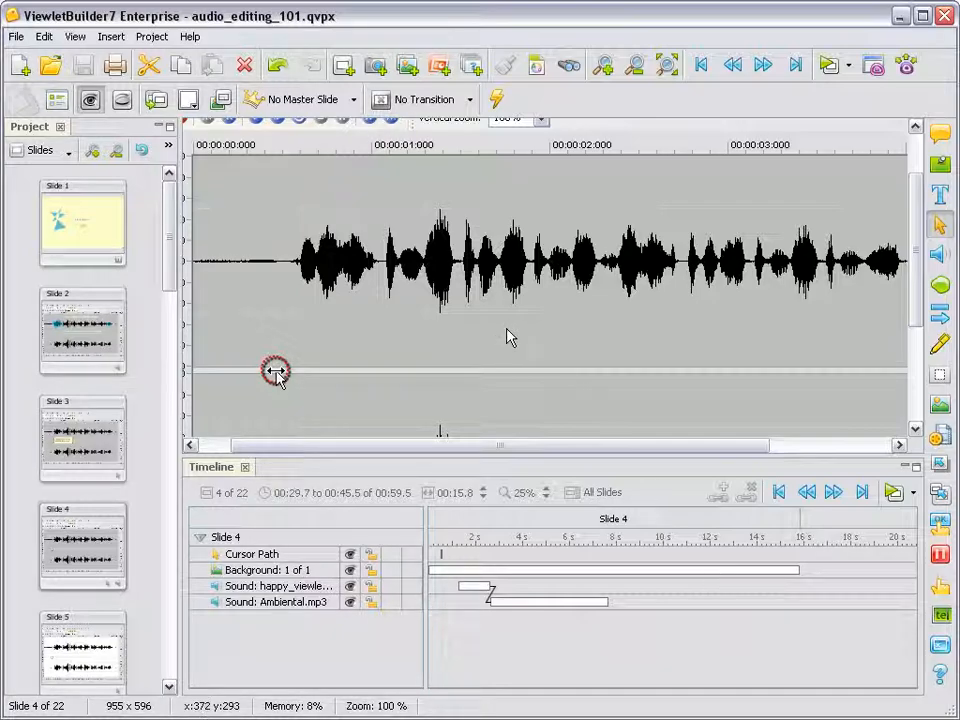